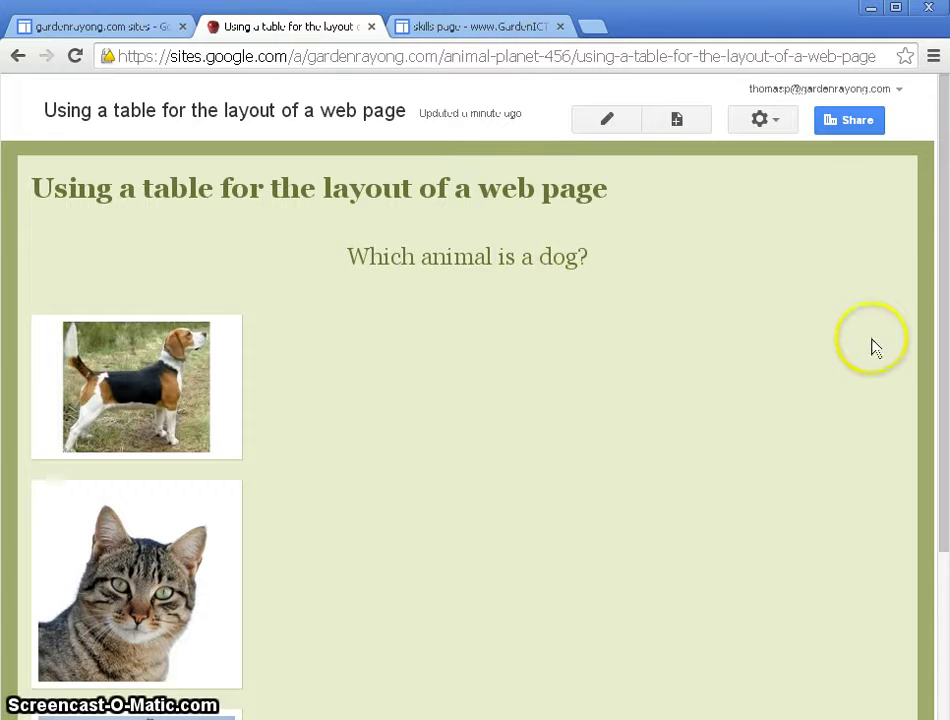
Open the page for editing and insert a table of five columns and one row below the question "Which animal is a dog?"
mouse_move(943, 288)
left_mouse_down()
mouse_move(942, 627)
mouse_move(935, 272)
left_mouse_up()
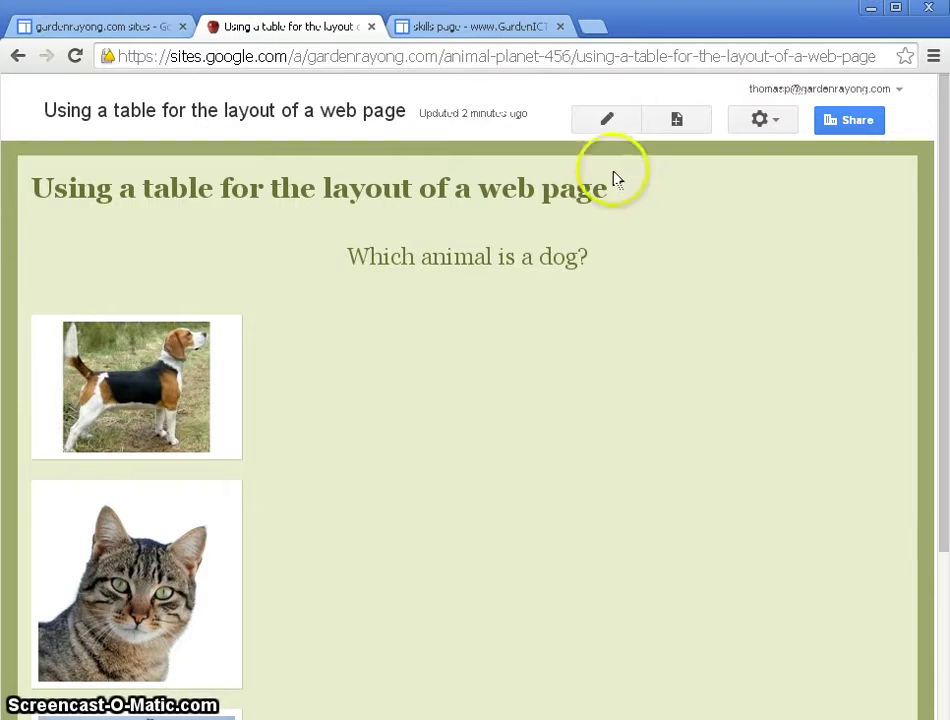
left_click(617, 125)
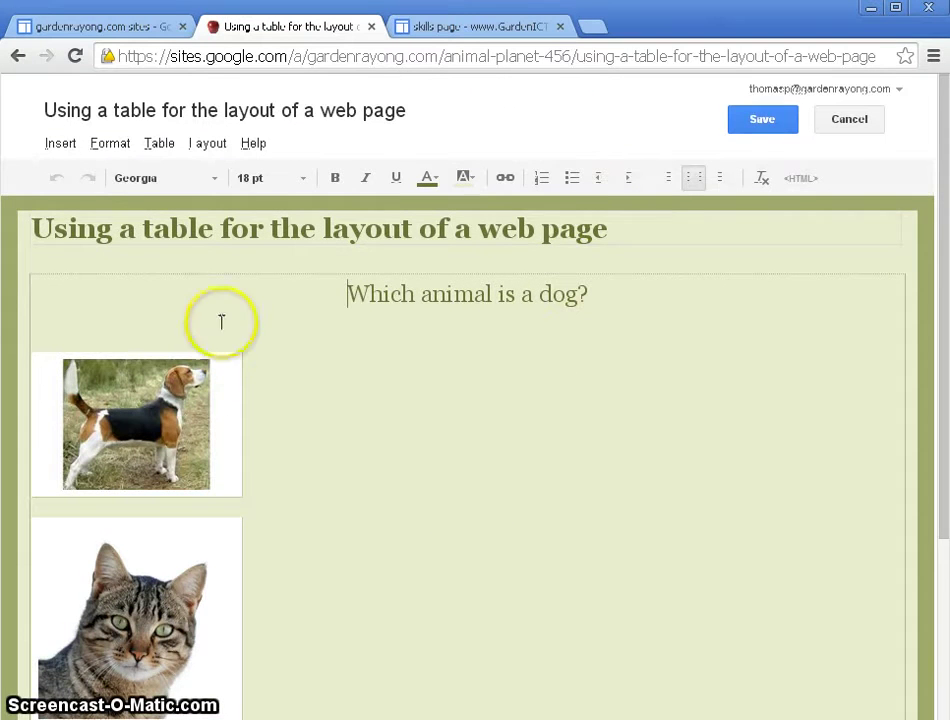
left_click(117, 328)
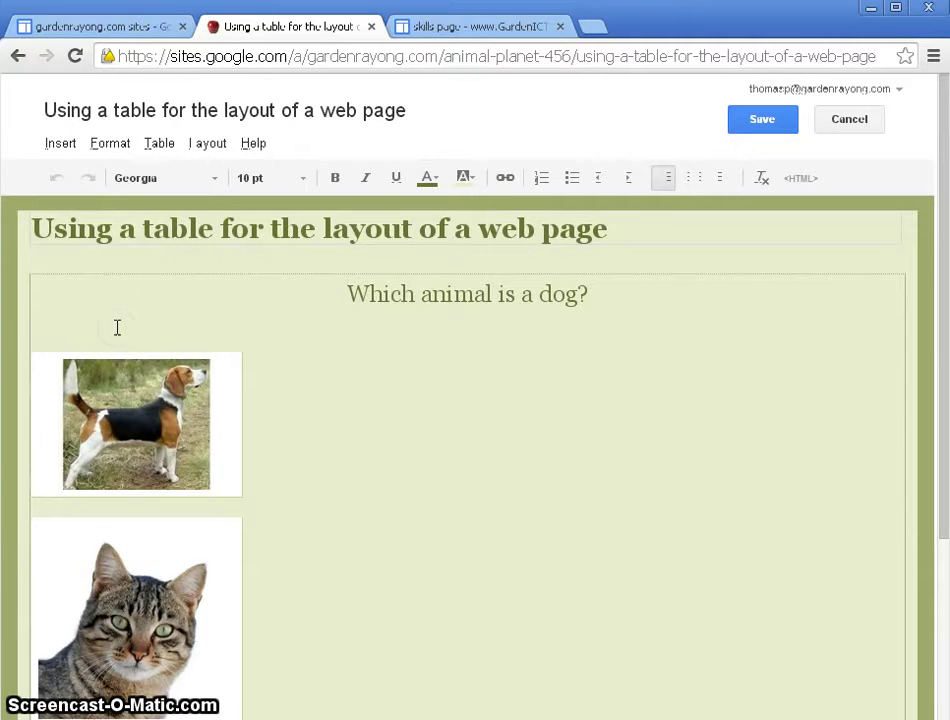
left_click(163, 145)
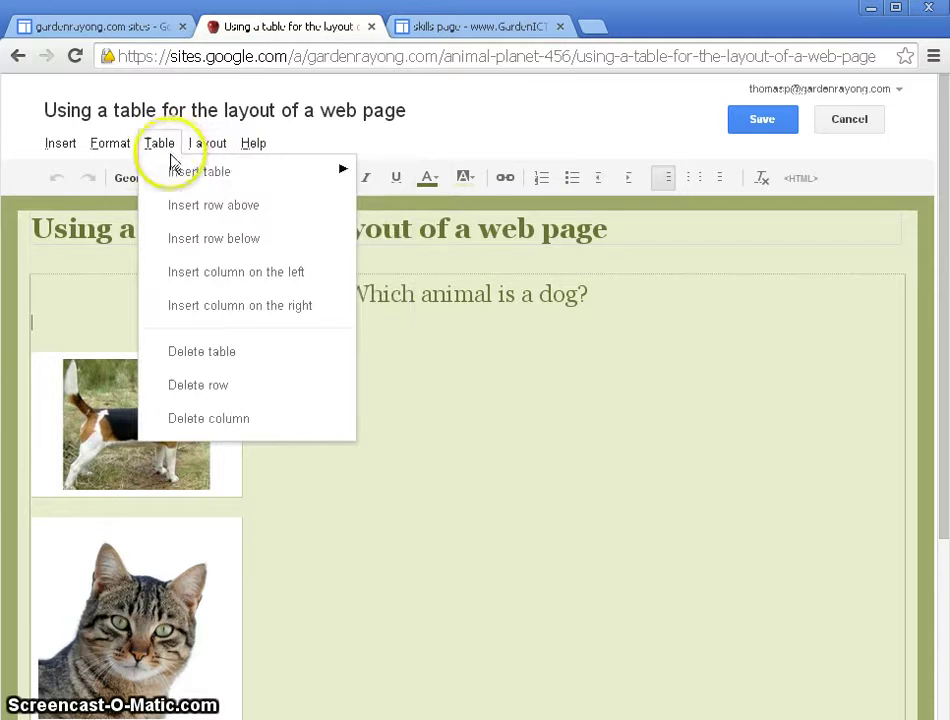
mouse_move(173, 180)
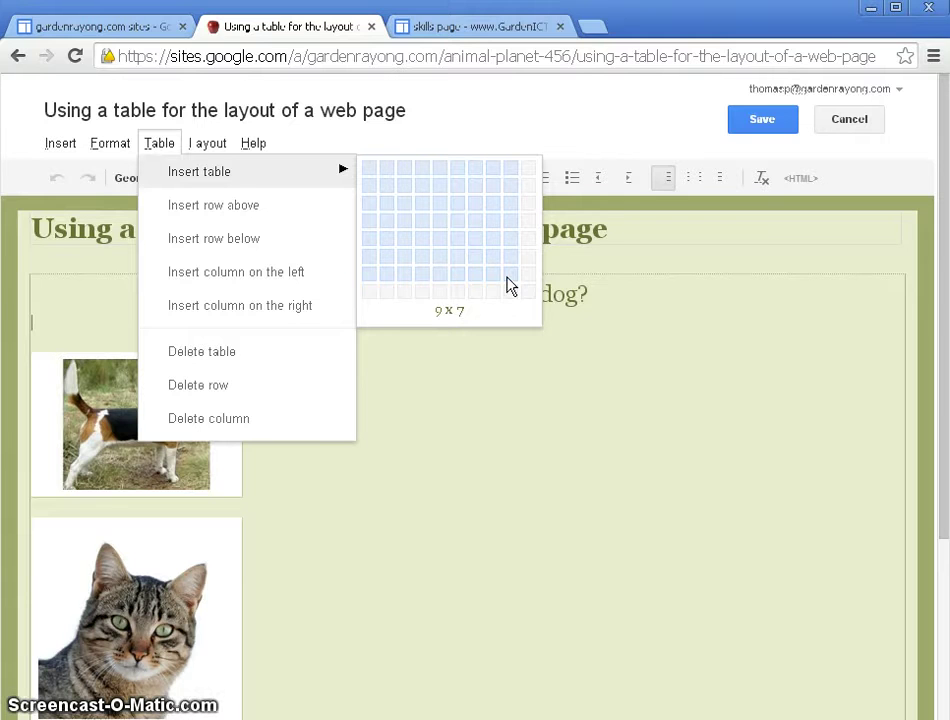
left_click(445, 176)
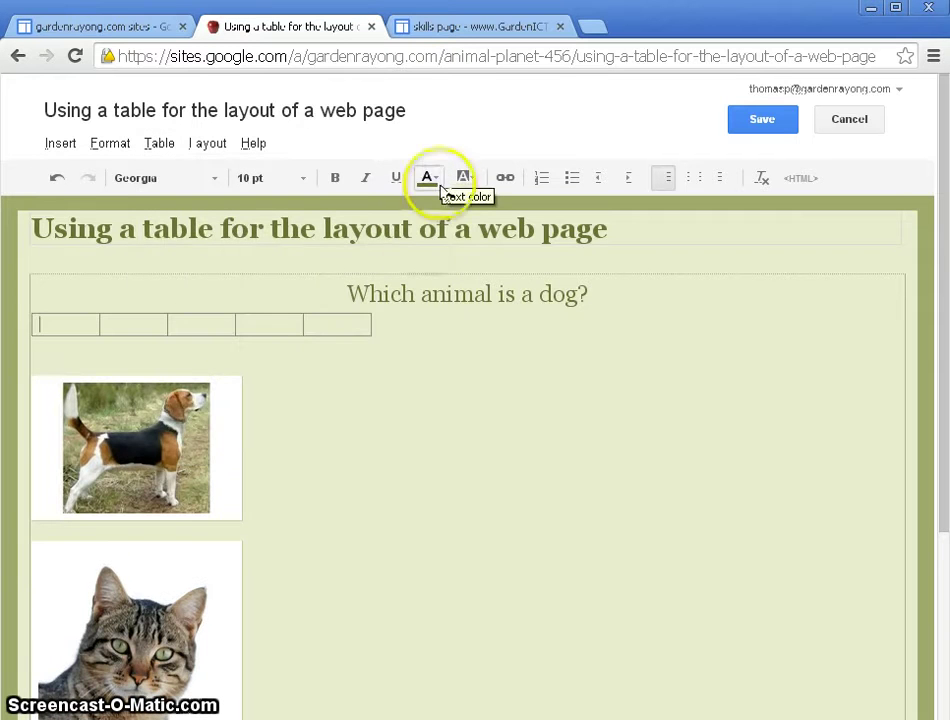
left_click(361, 432)
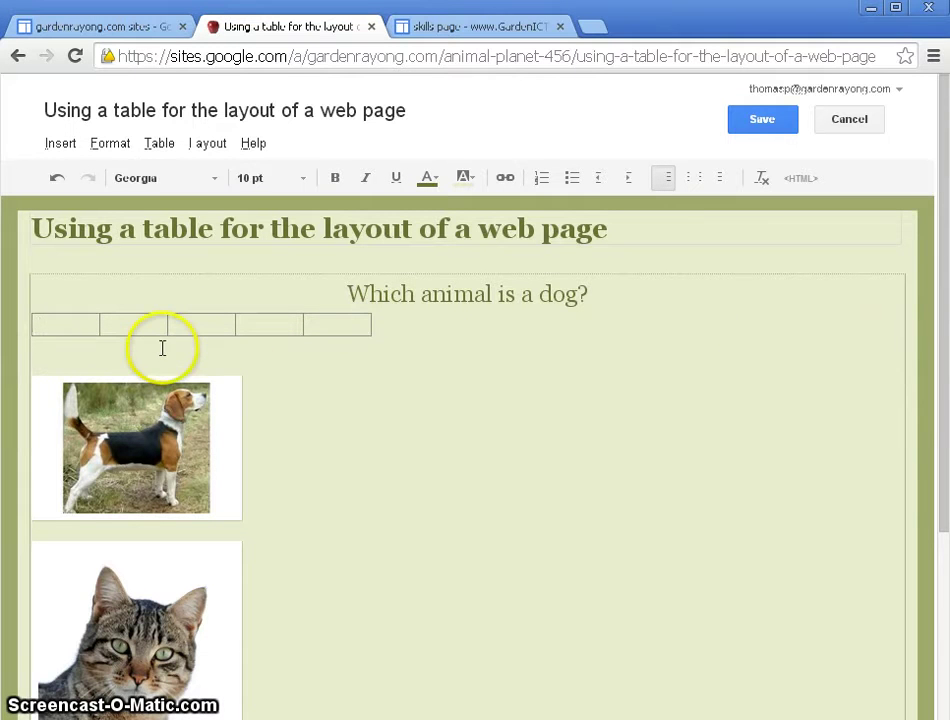
Add width="100%" to the table tag in the page's HTML source and apply the update
left_click(73, 330)
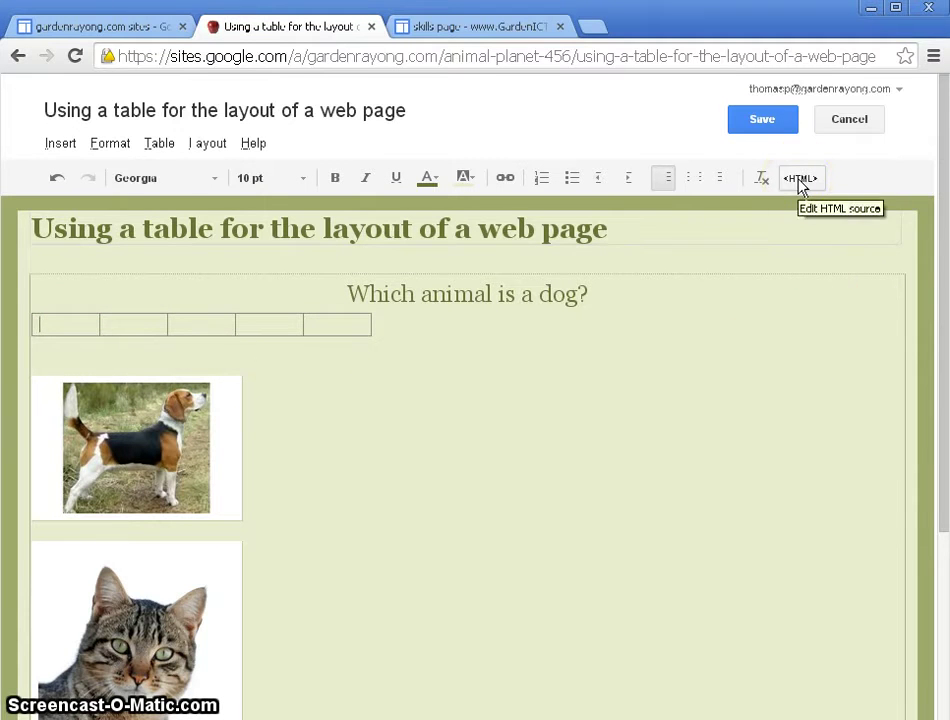
left_click(800, 180)
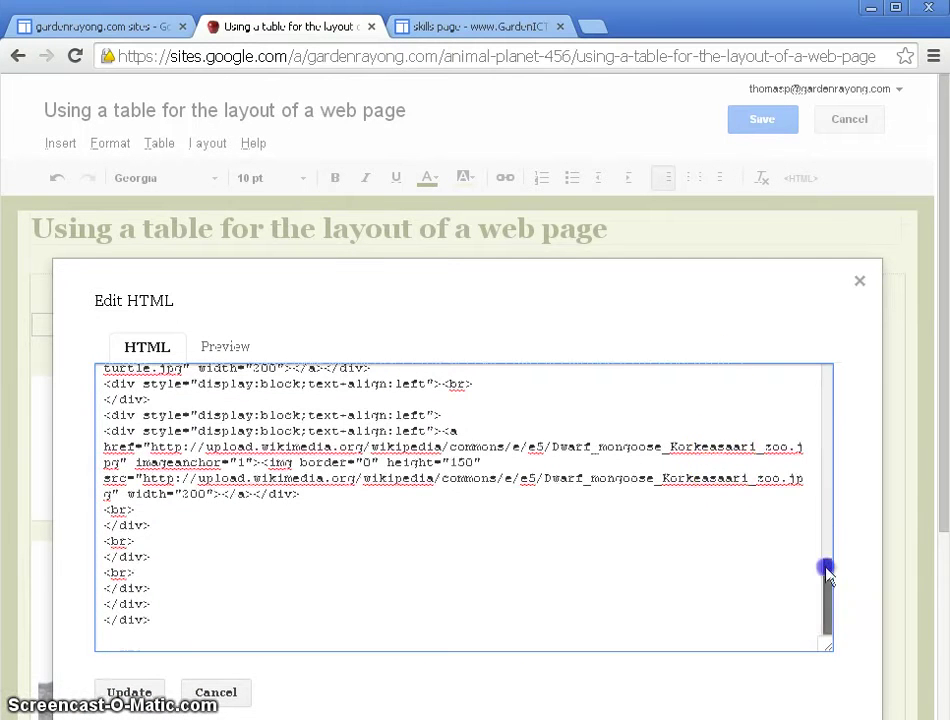
left_click_drag(827, 566, 820, 400)
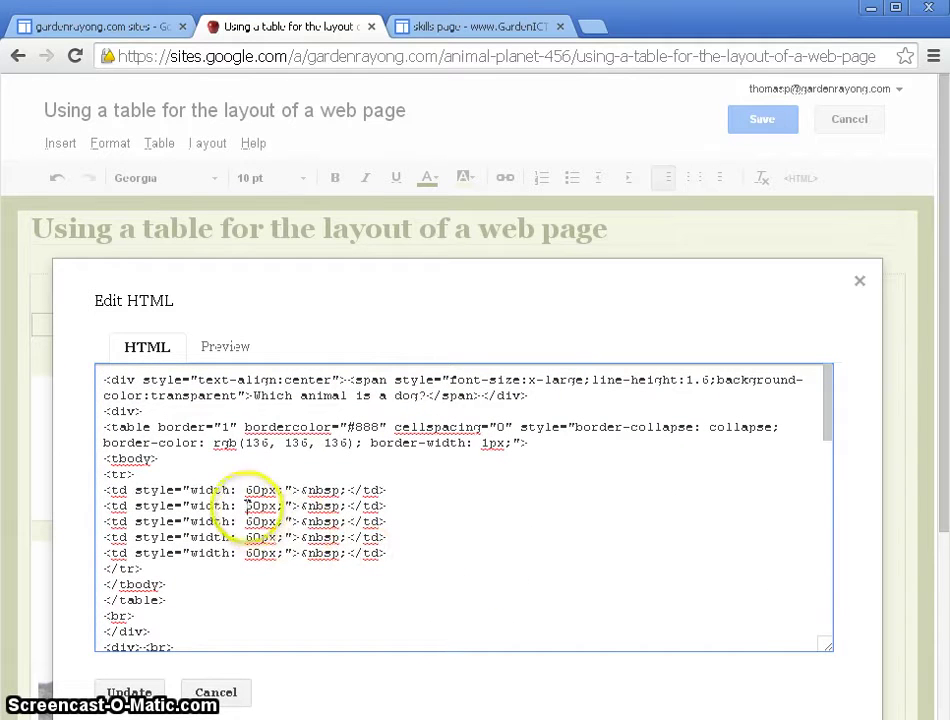
left_click(159, 427)
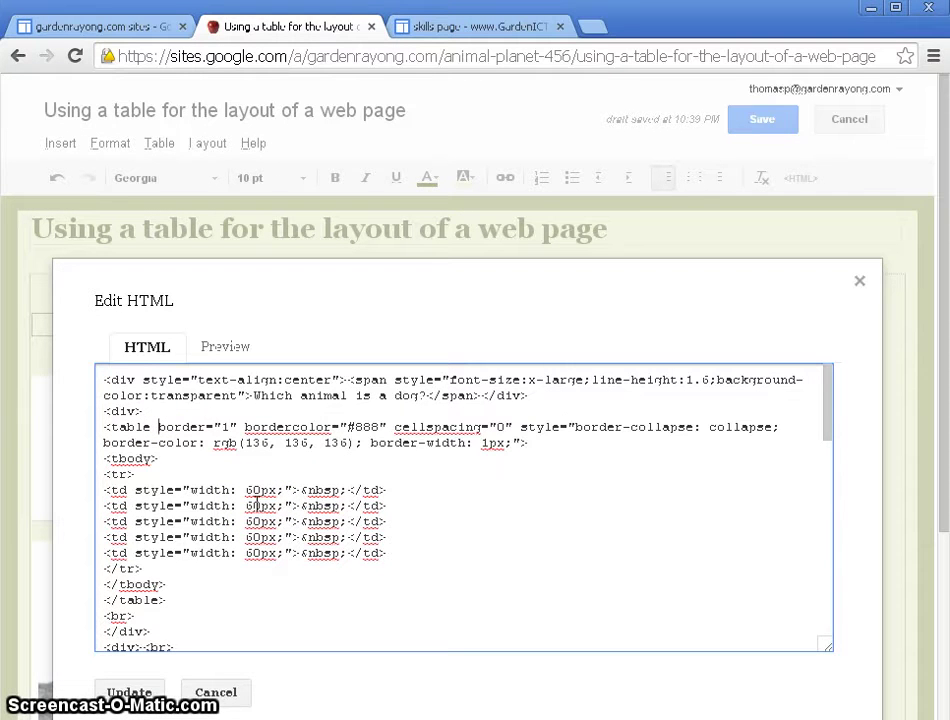
type("width")
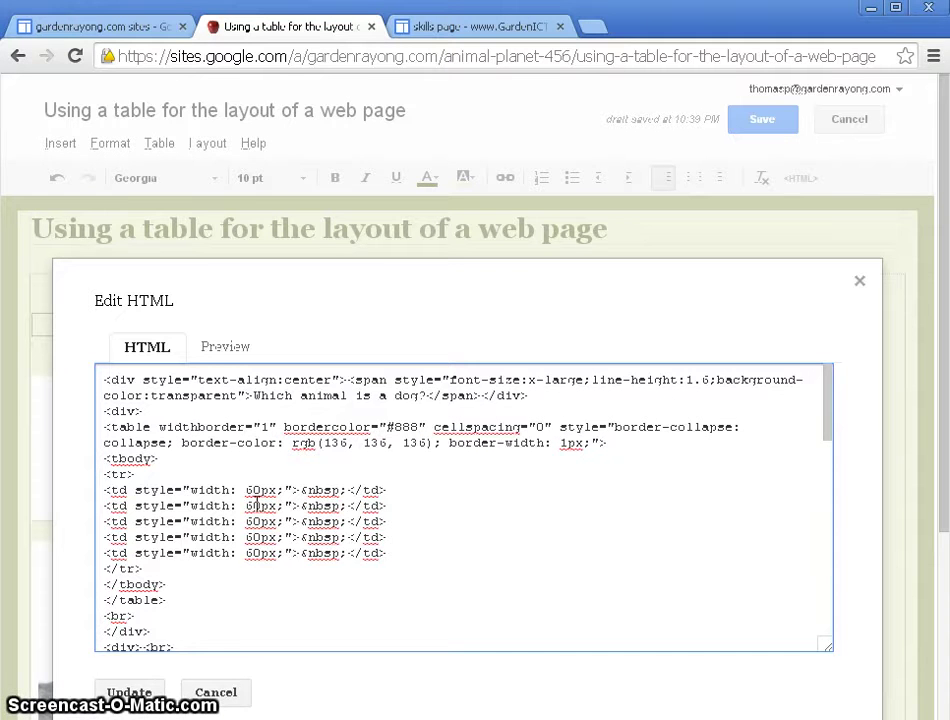
type("=")
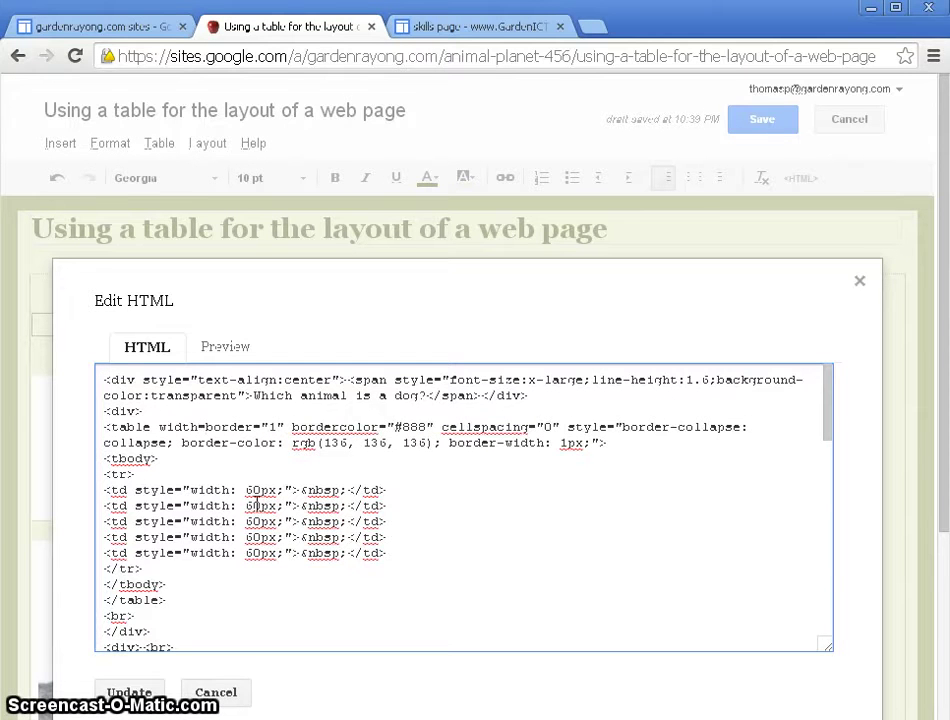
type("\"")
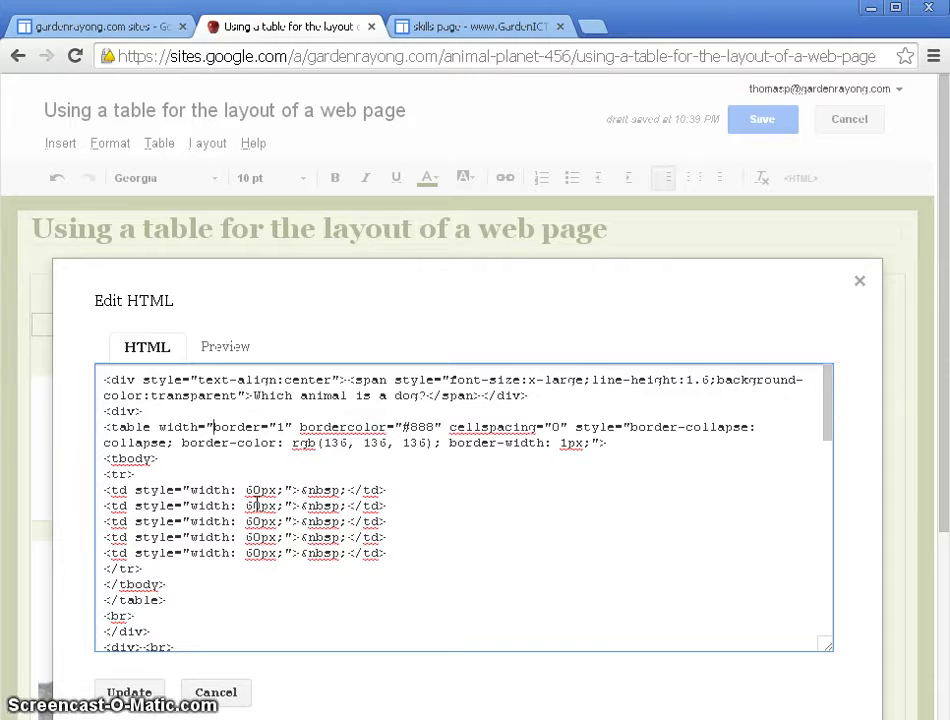
type("100%")
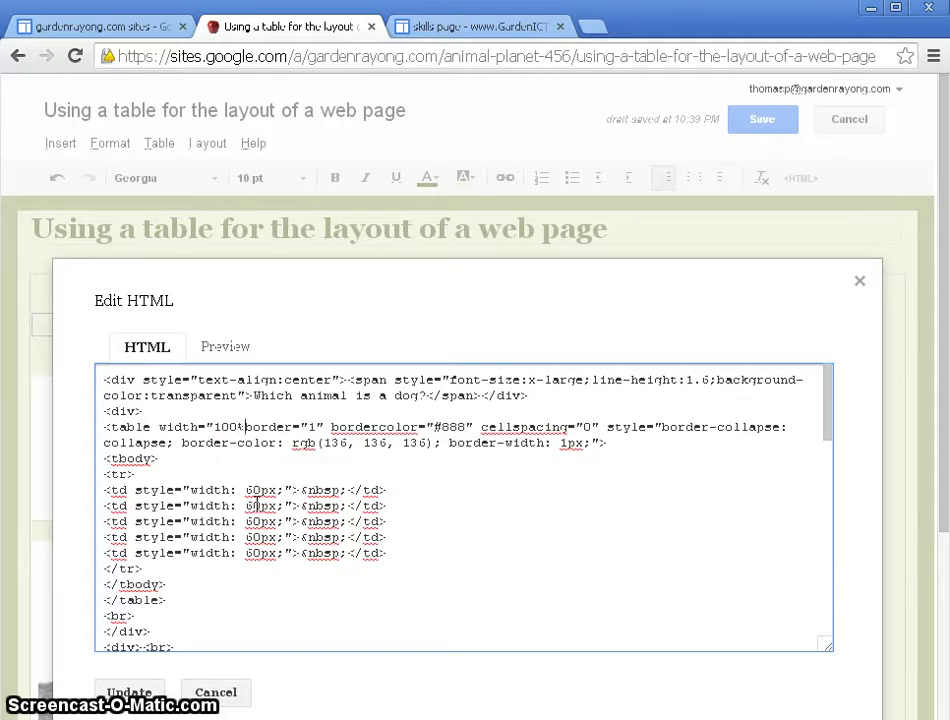
type("\"")
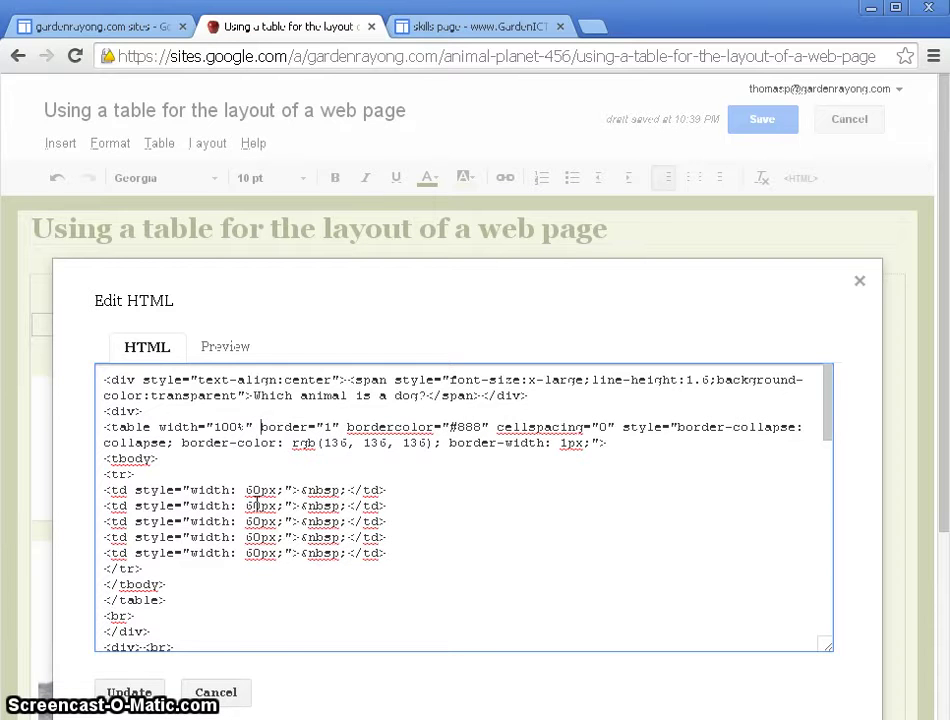
left_click(122, 694)
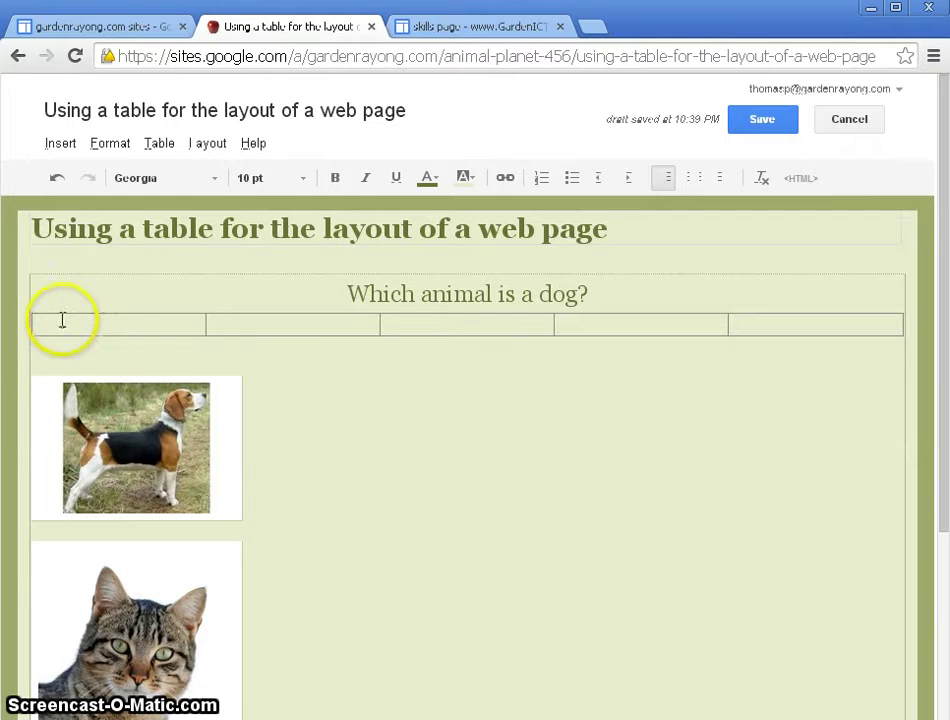
left_click(229, 310)
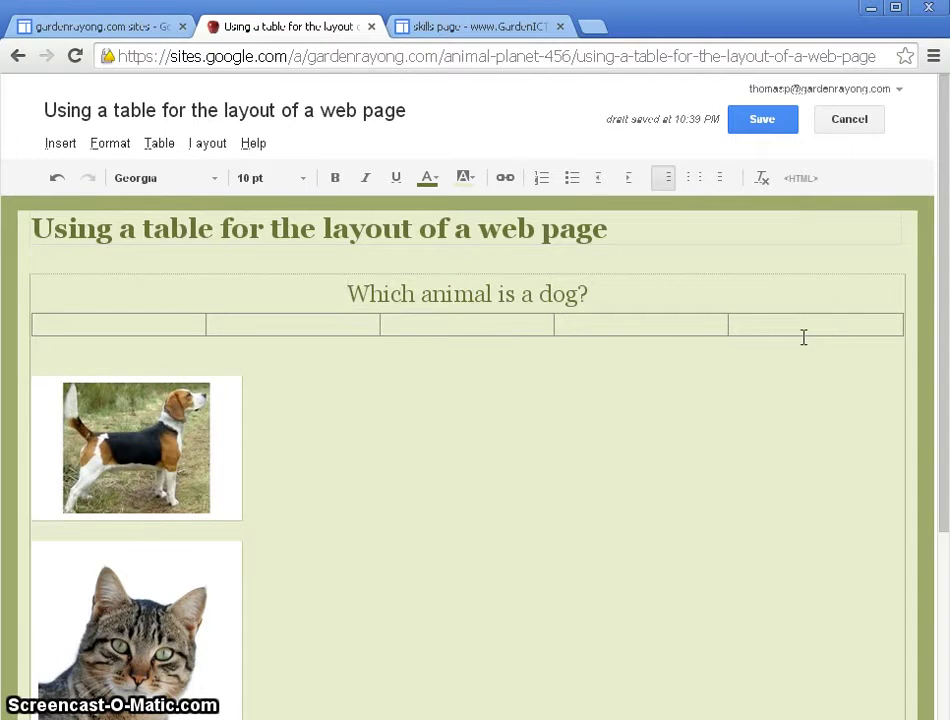
Copy the complete table code, from the opening to the closing table tag, in the page's HTML source
left_click(802, 180)
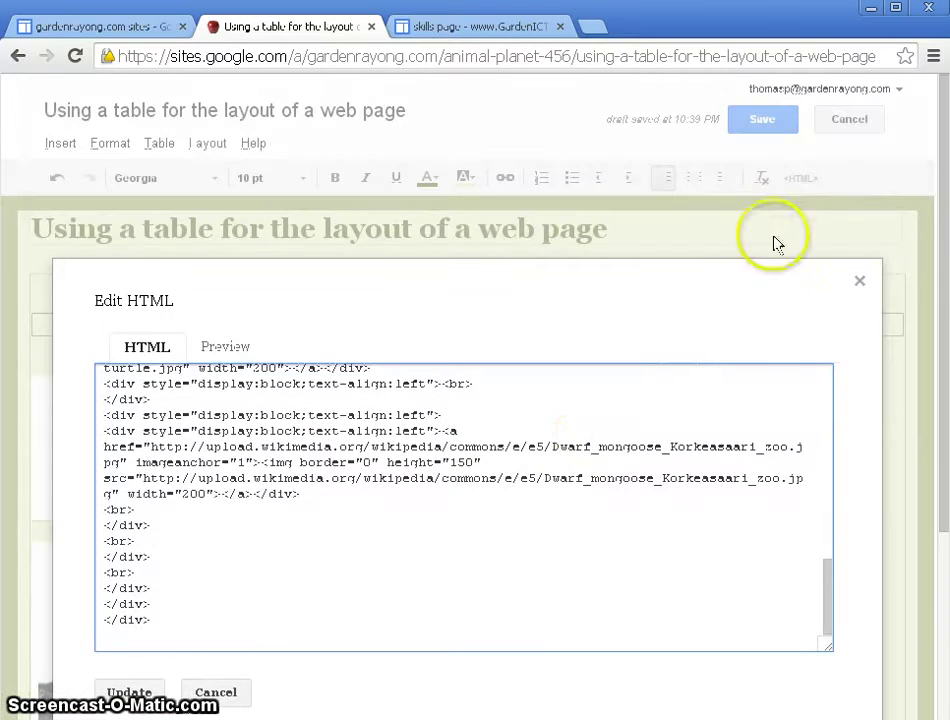
left_click_drag(829, 608, 823, 395)
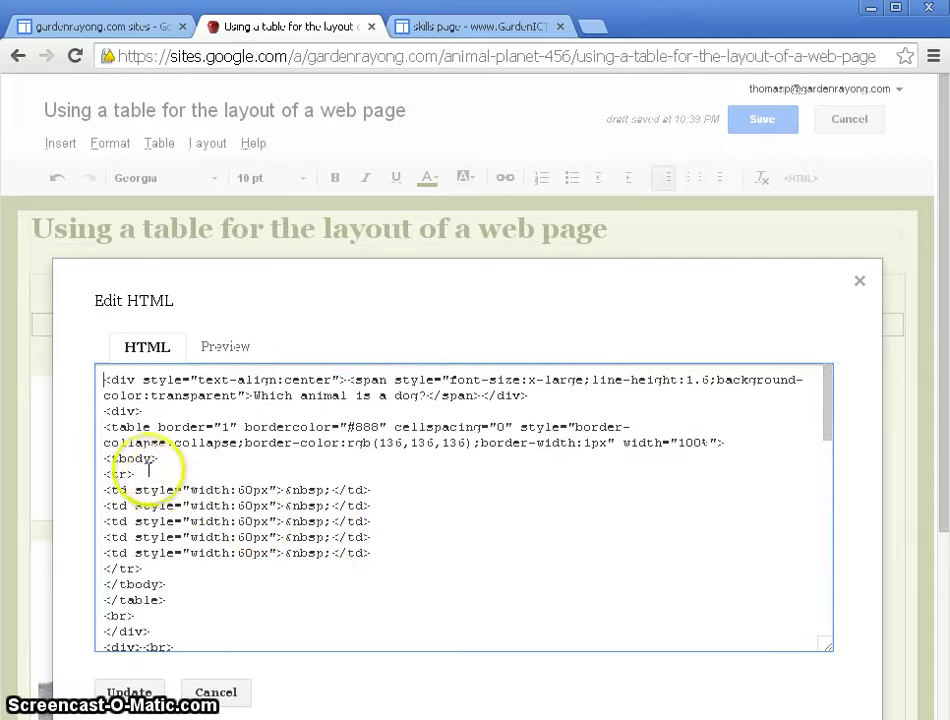
left_click(100, 426)
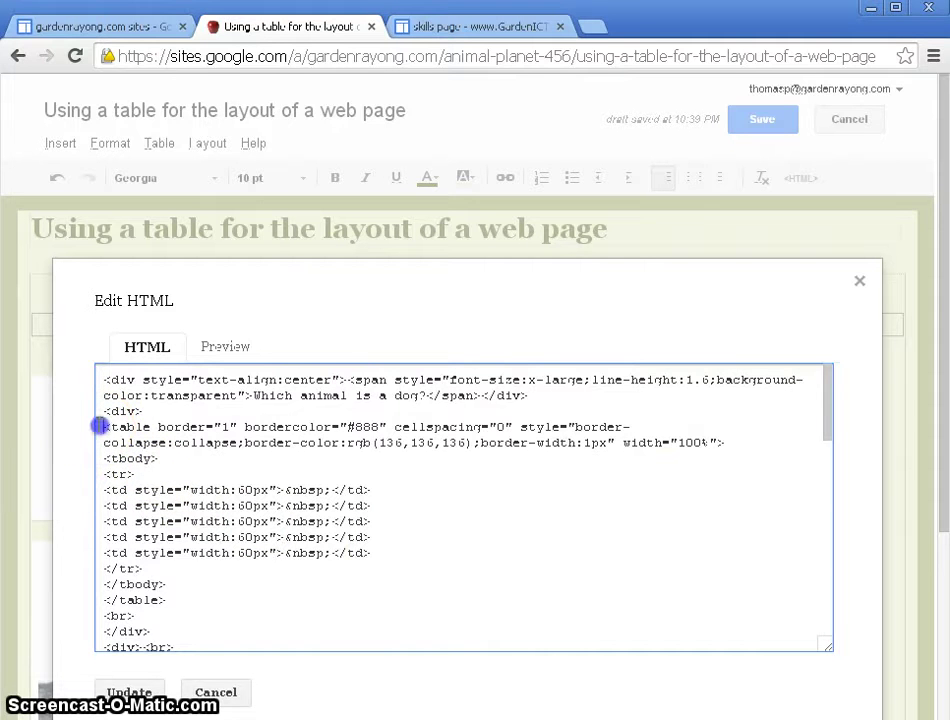
mouse_move(113, 427)
left_mouse_down()
mouse_move(187, 538)
mouse_move(199, 600)
left_mouse_up()
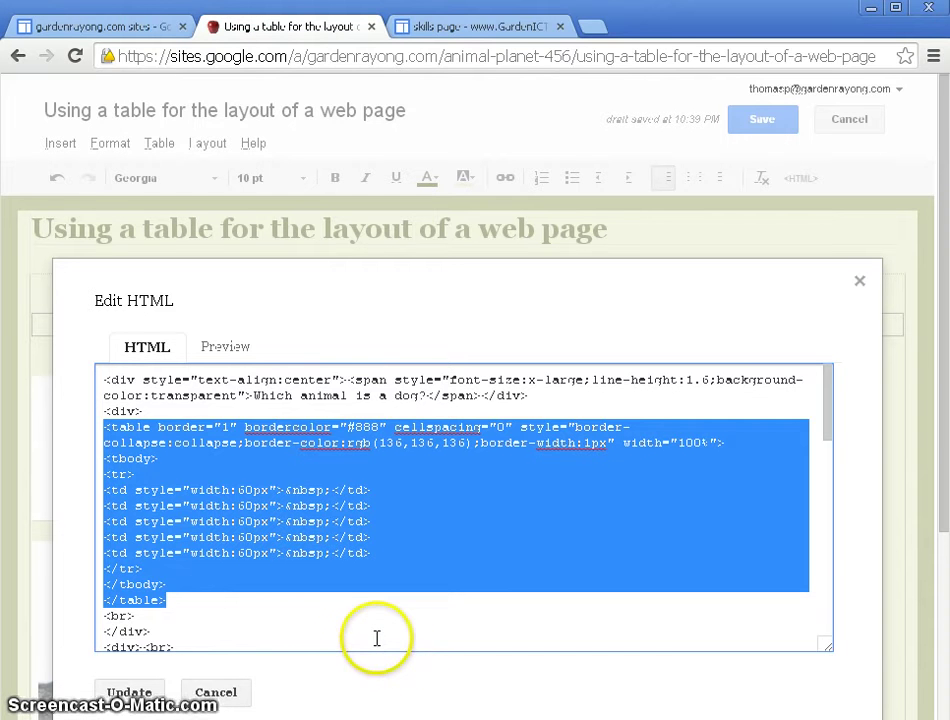
right_click(252, 540)
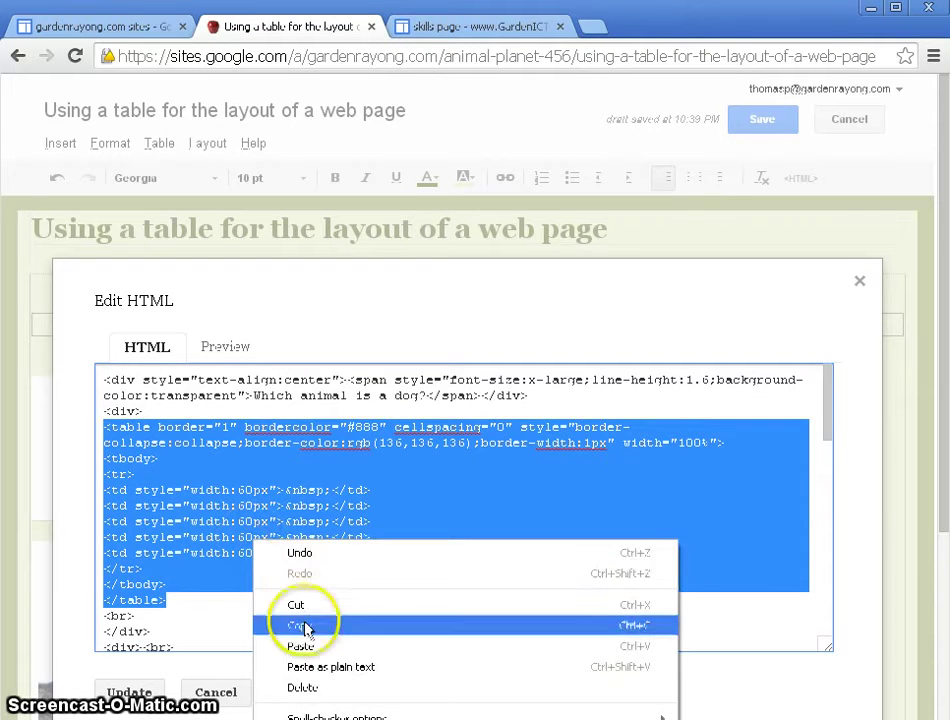
left_click(305, 628)
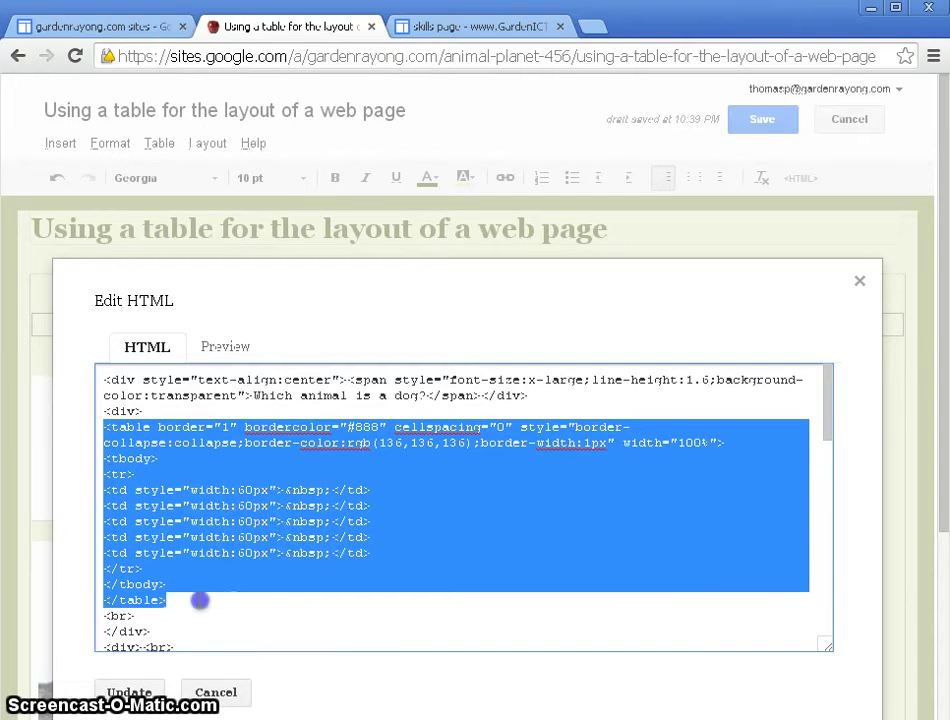
Paste the copied table code on a new line after the line break following the first table, and update the page
left_click(200, 600)
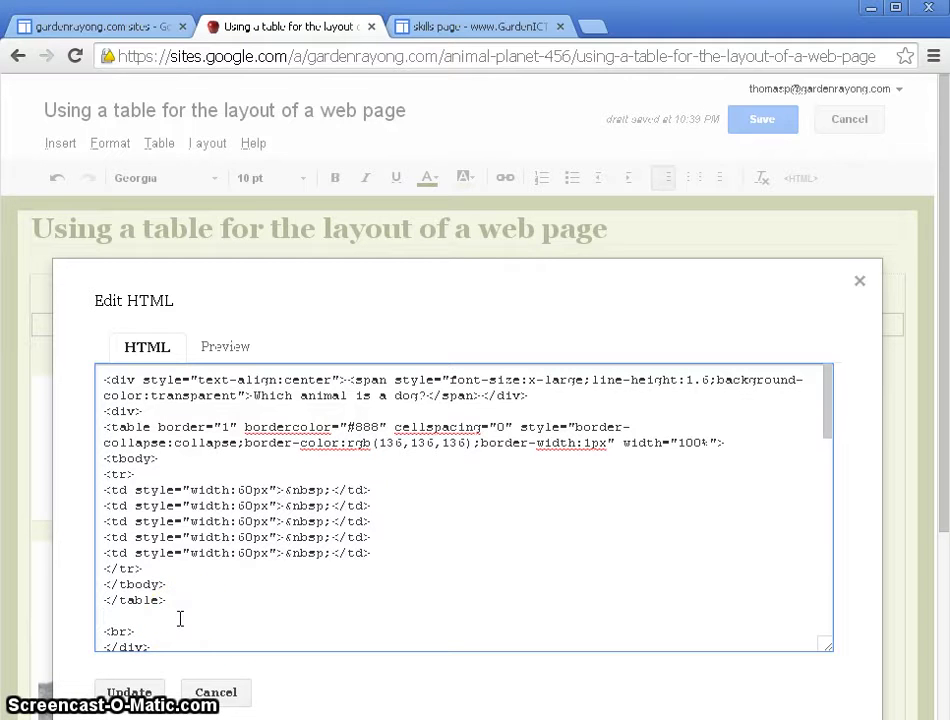
left_click(172, 619)
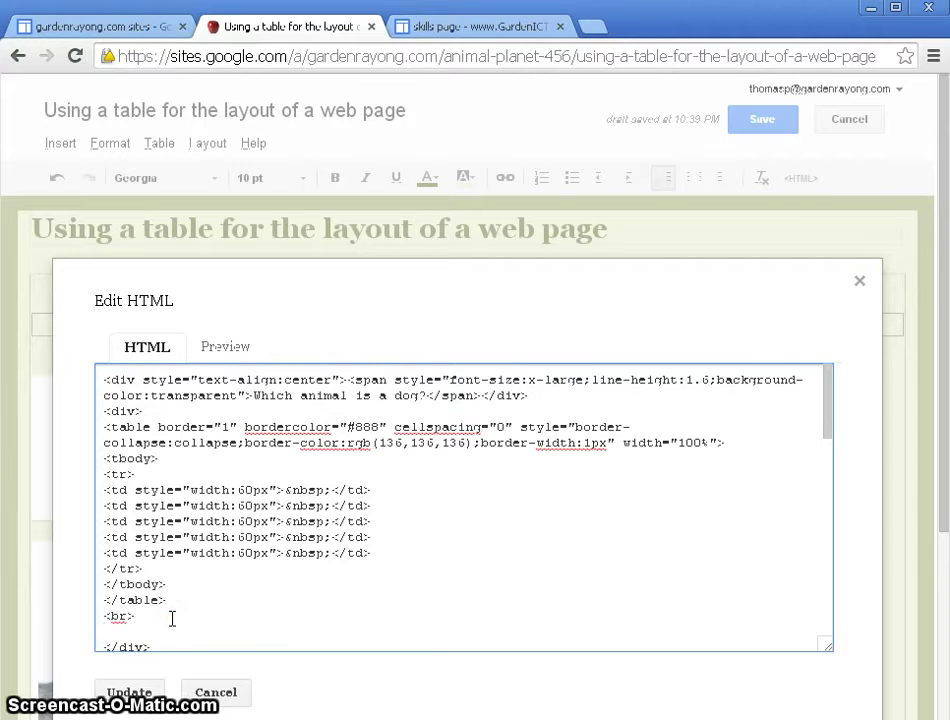
right_click(114, 636)
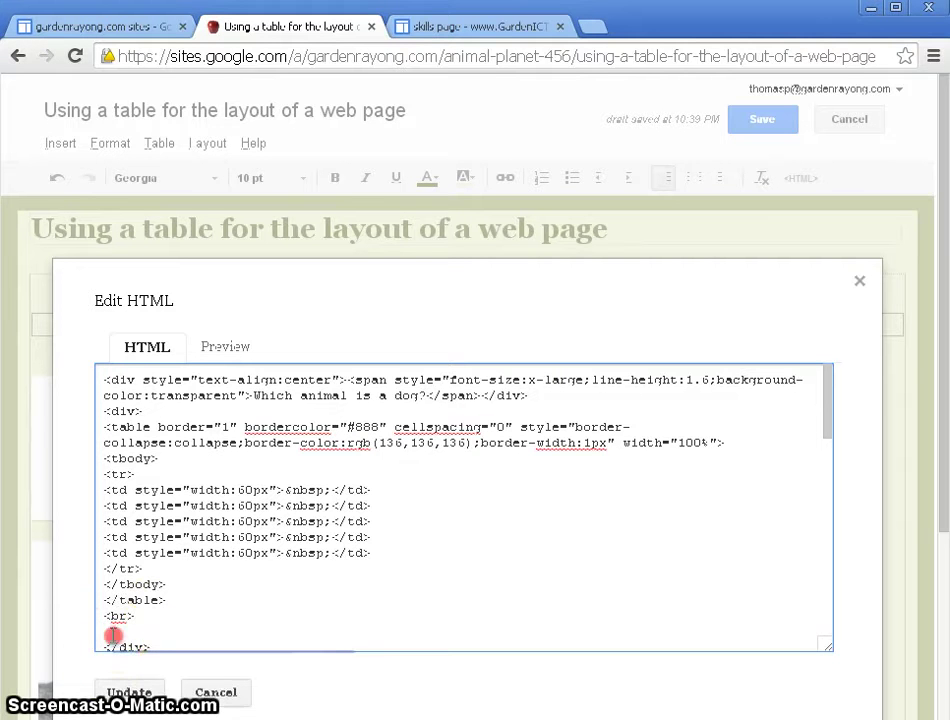
left_click(160, 649)
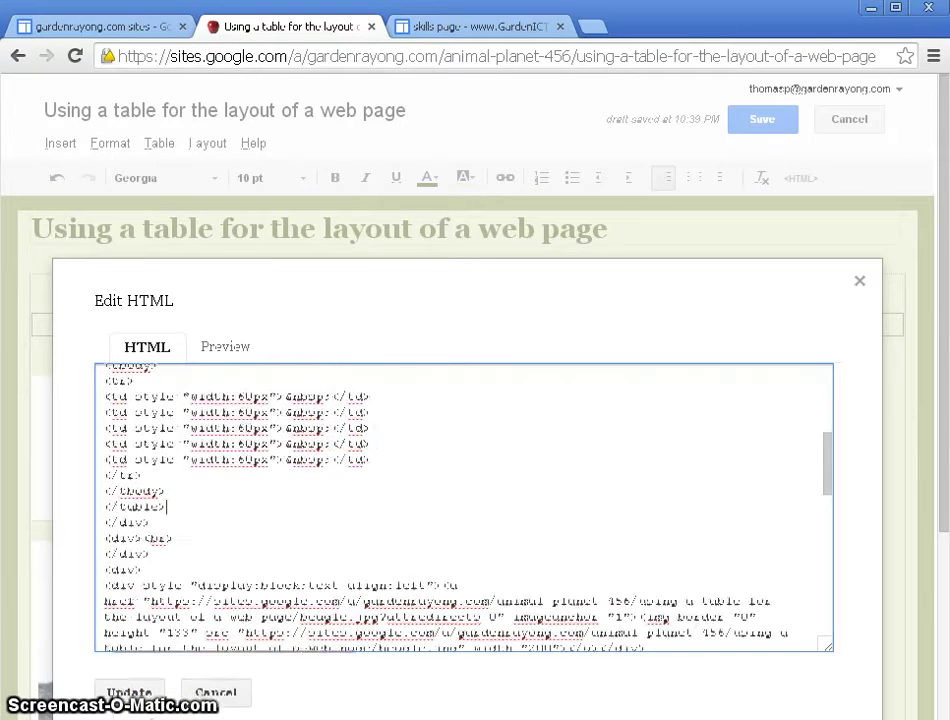
left_click(132, 693)
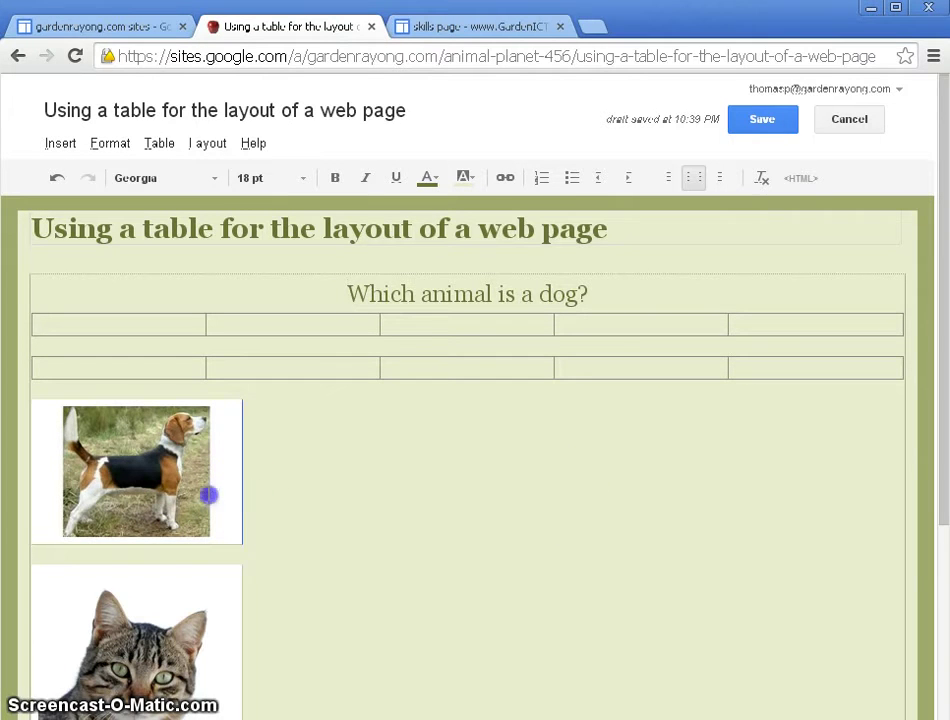
Move the beagle picture into the first cell of the upper table by cutting and pasting it
left_click_drag(208, 494, 76, 496)
left_click(107, 489)
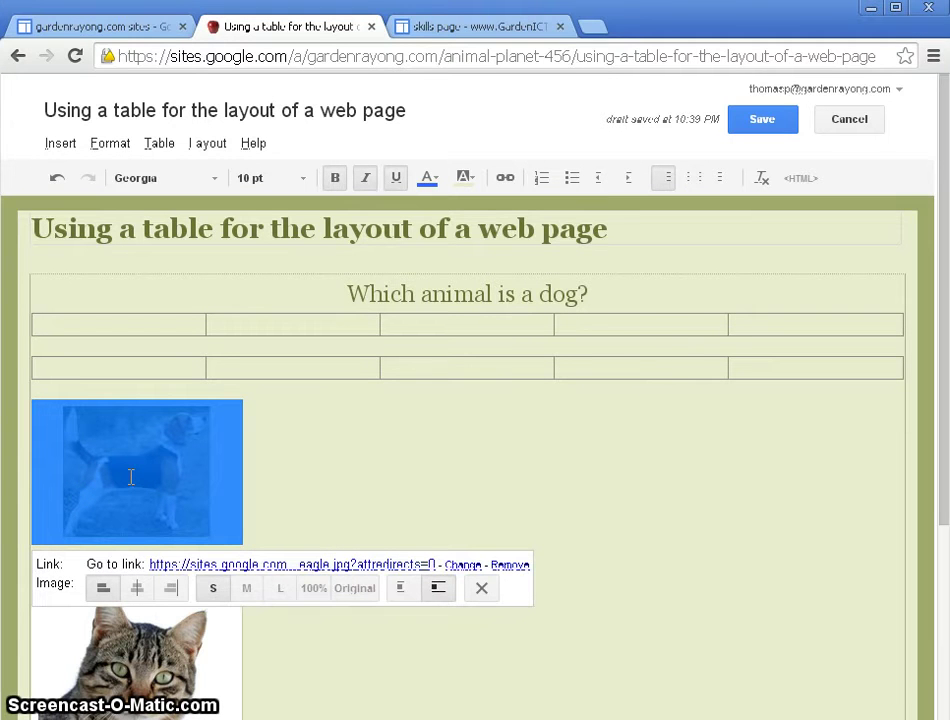
right_click(131, 477)
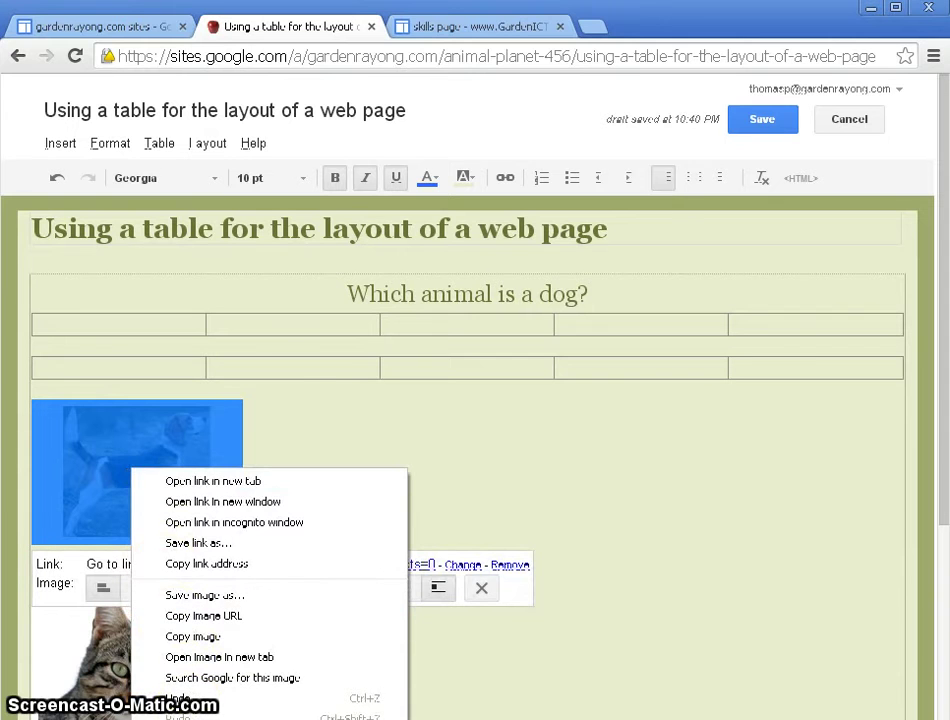
left_click(187, 719)
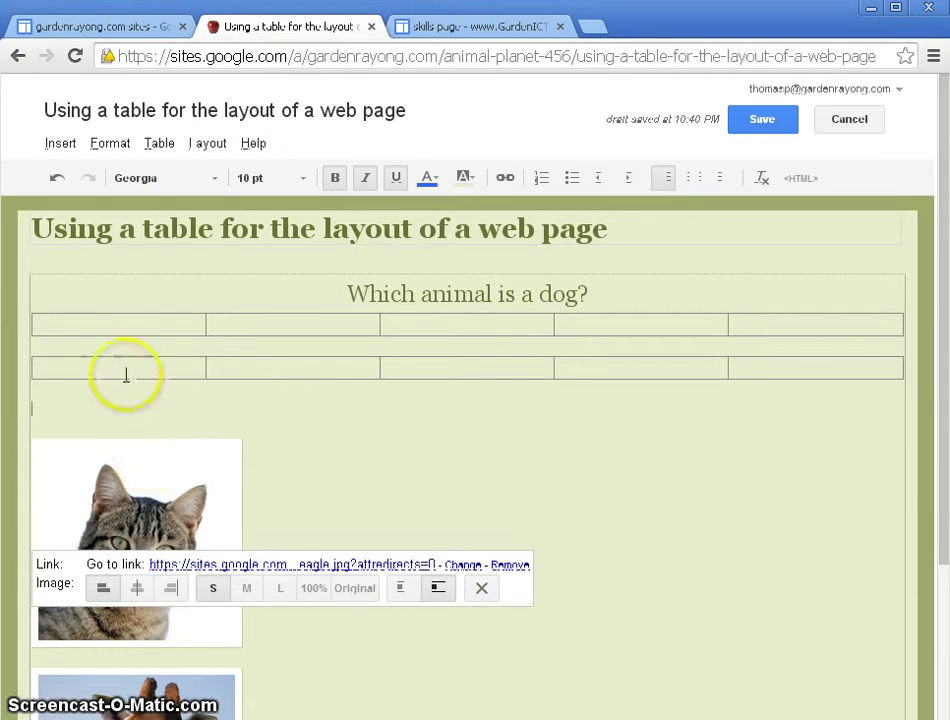
left_click(105, 321)
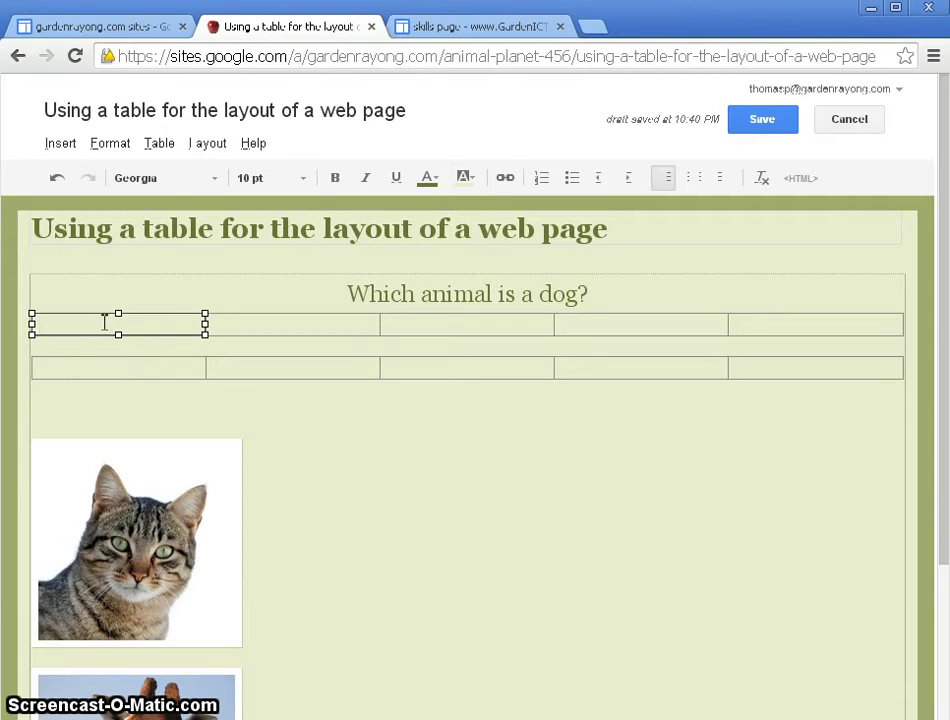
right_click(105, 322)
left_click(152, 434)
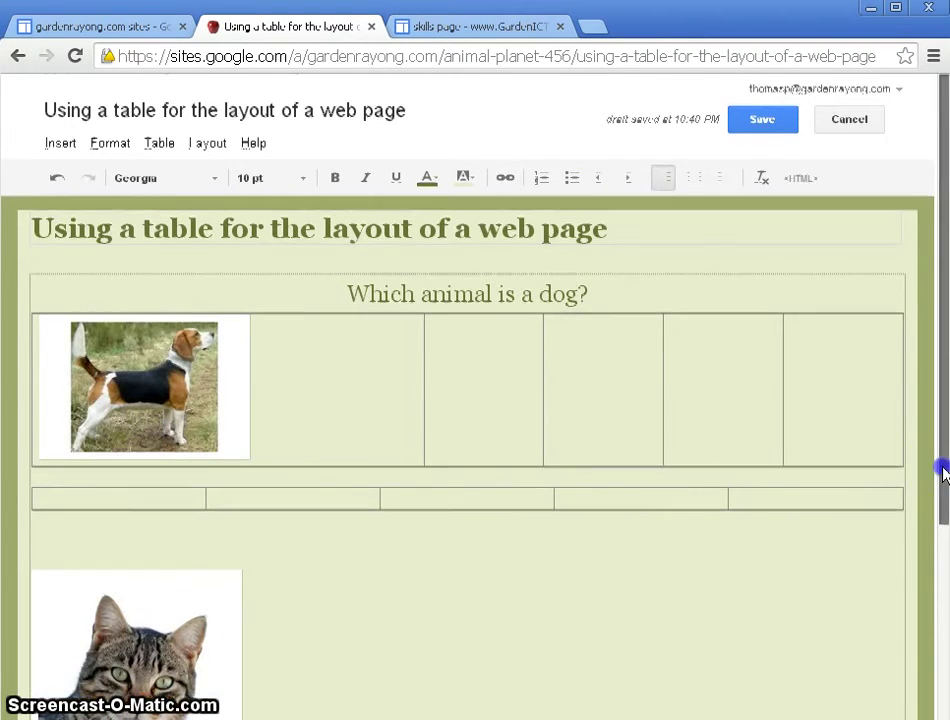
Move the cat picture into the third cell of the upper table by cutting and pasting it
left_click_drag(944, 471, 945, 643)
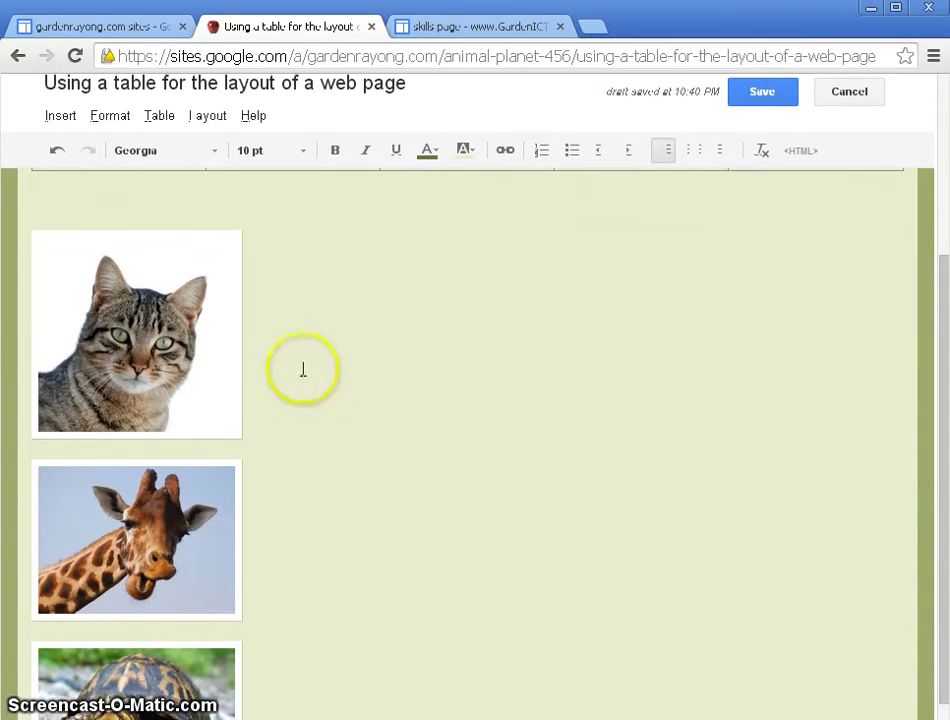
left_click(265, 353)
left_click(93, 364)
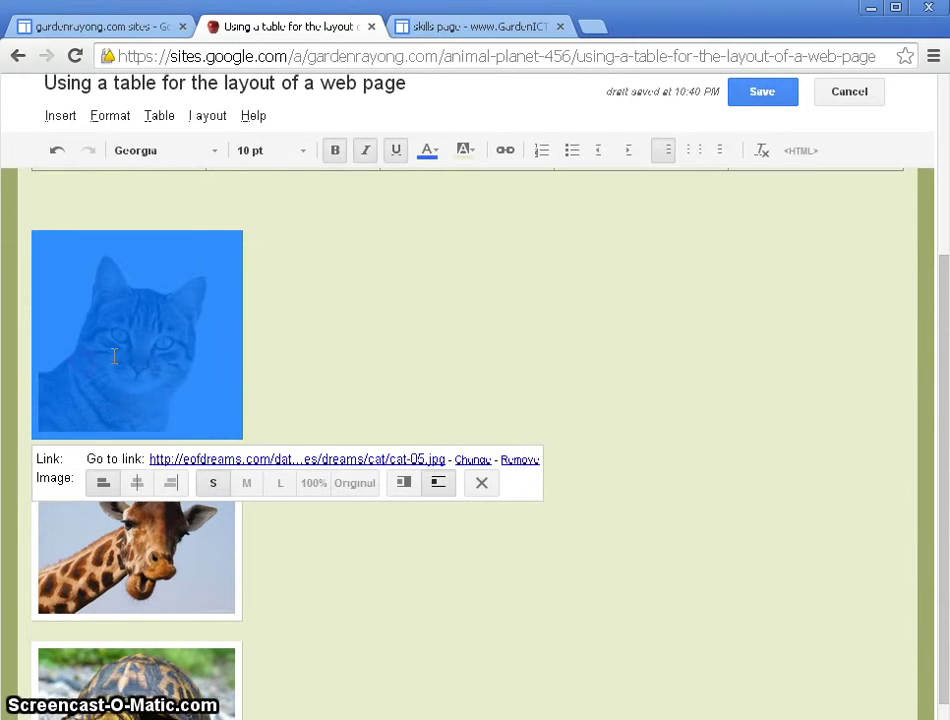
right_click(116, 363)
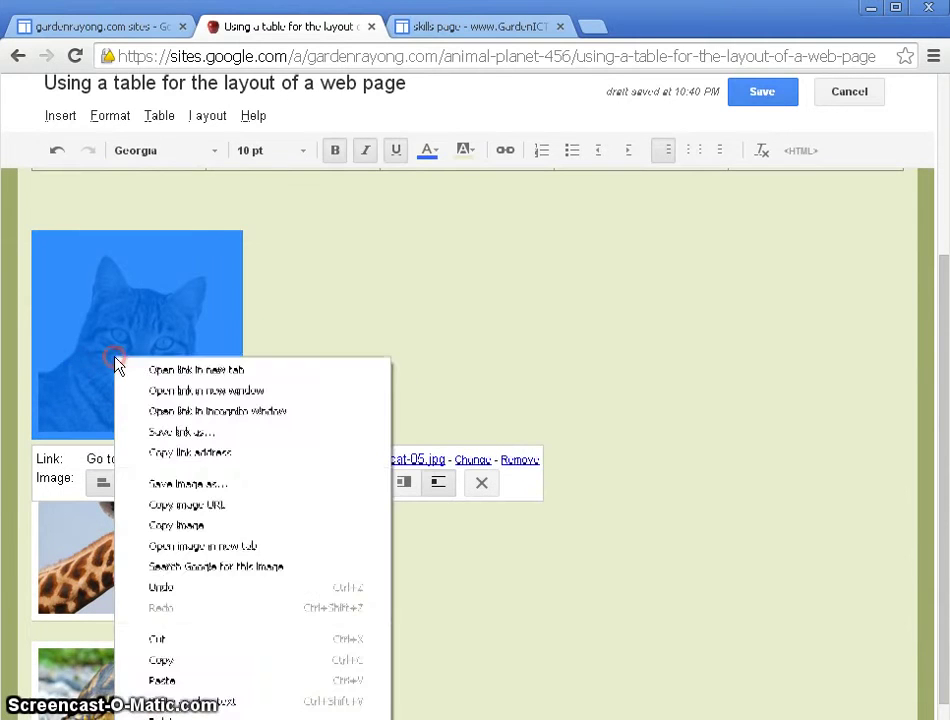
left_click(200, 638)
left_click_drag(940, 466, 935, 275)
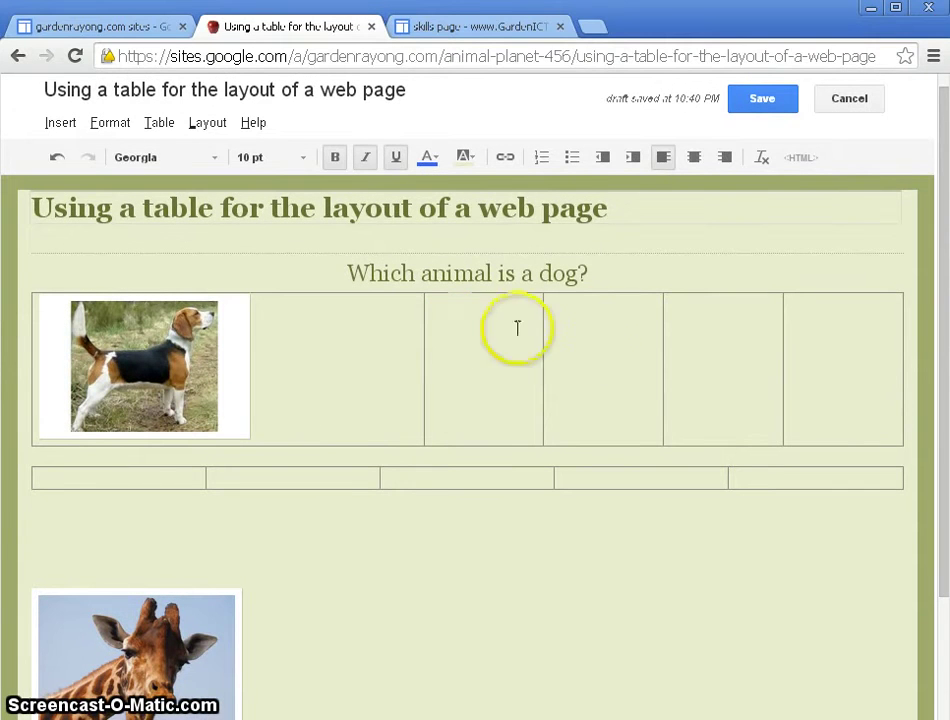
left_click(585, 320)
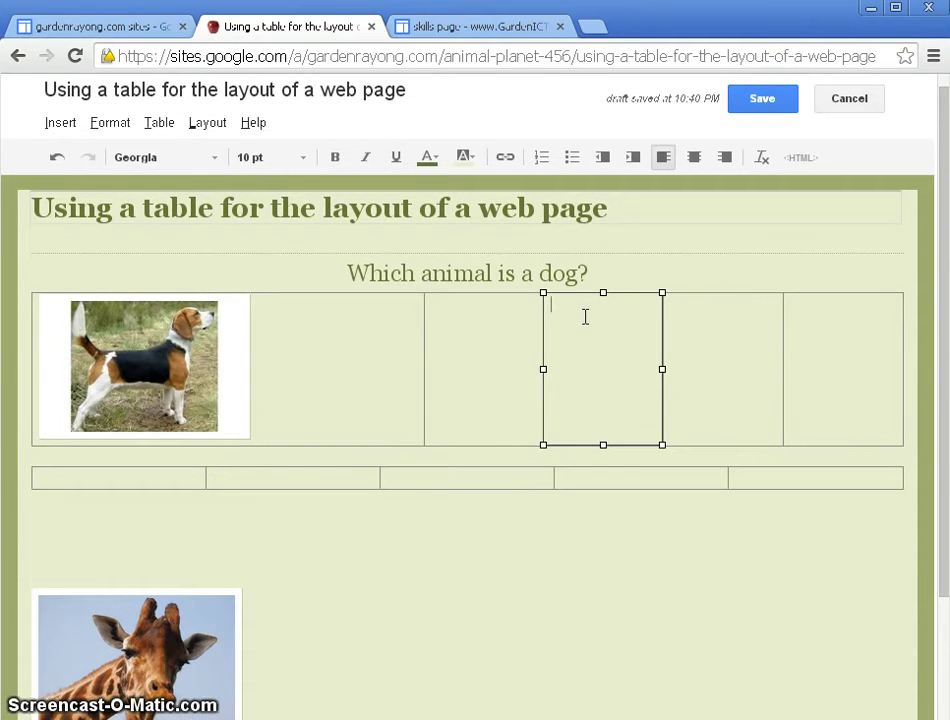
right_click(586, 316)
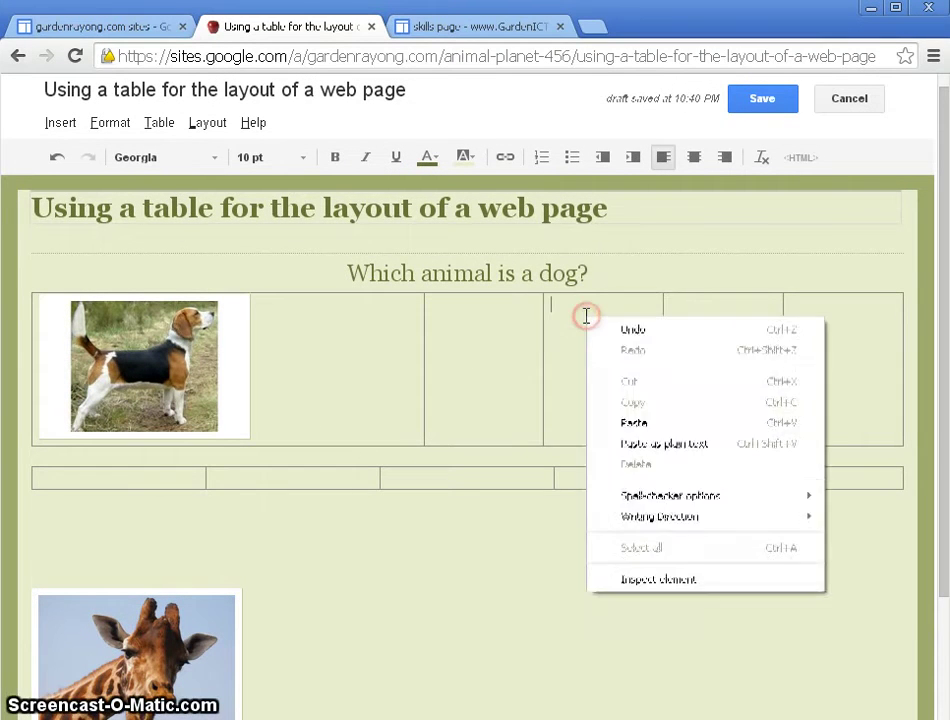
left_click(620, 422)
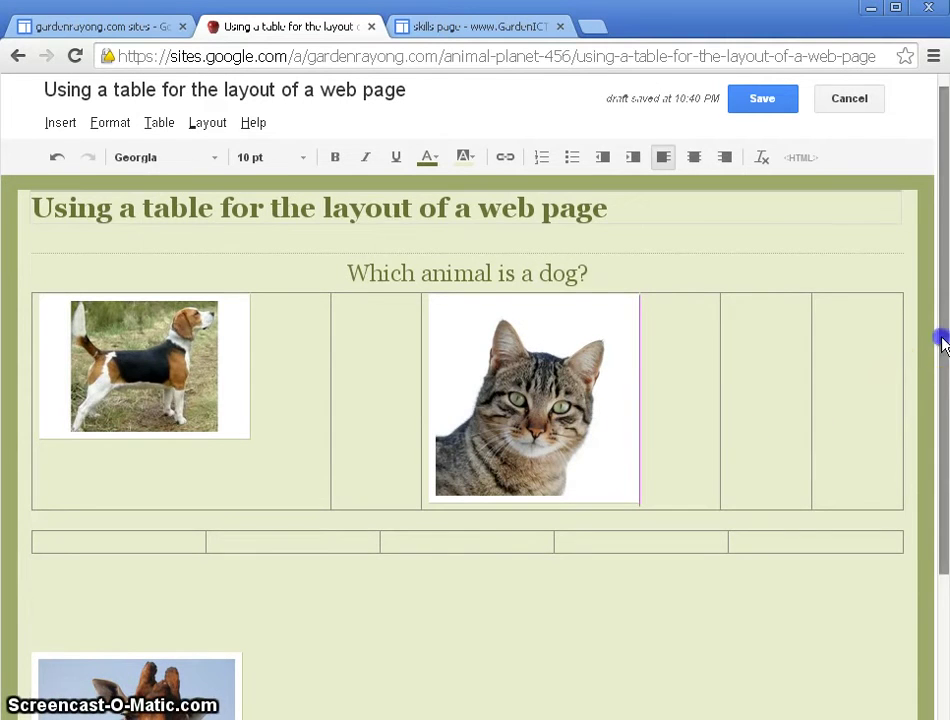
Cut the giraffe picture from below the tables and paste it into the fifth cell of the upper table
left_click_drag(942, 343, 940, 500)
left_click(305, 497)
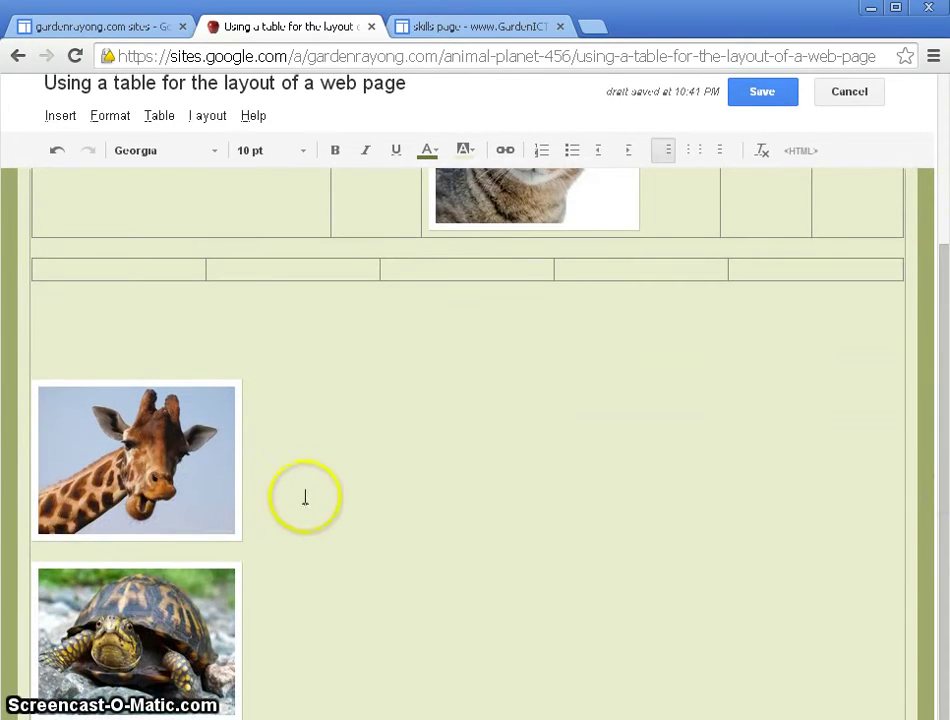
left_click(95, 471)
right_click(99, 472)
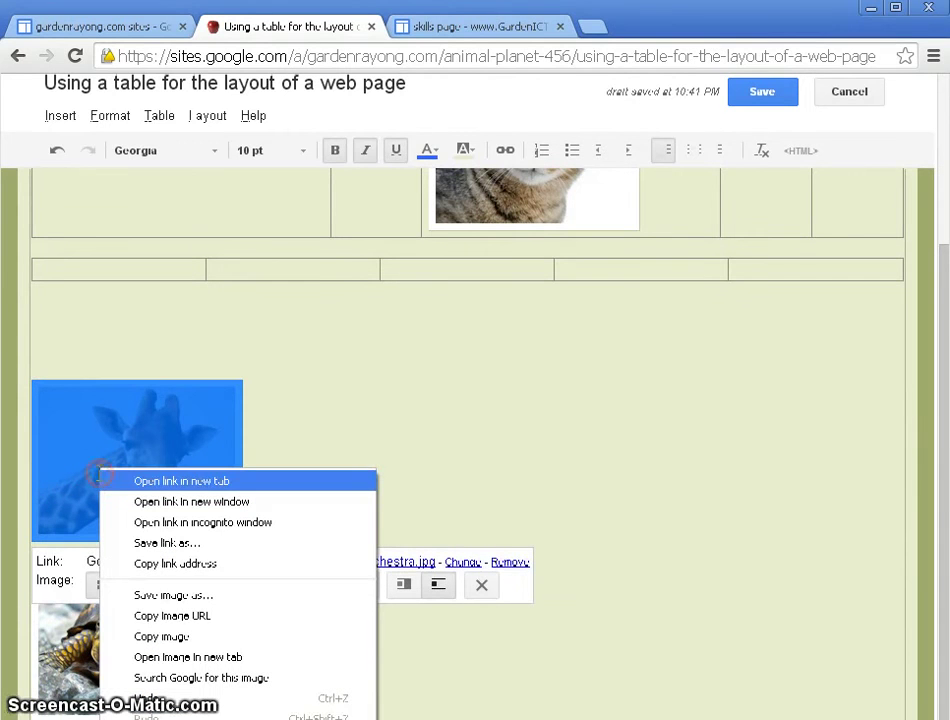
left_click(160, 718)
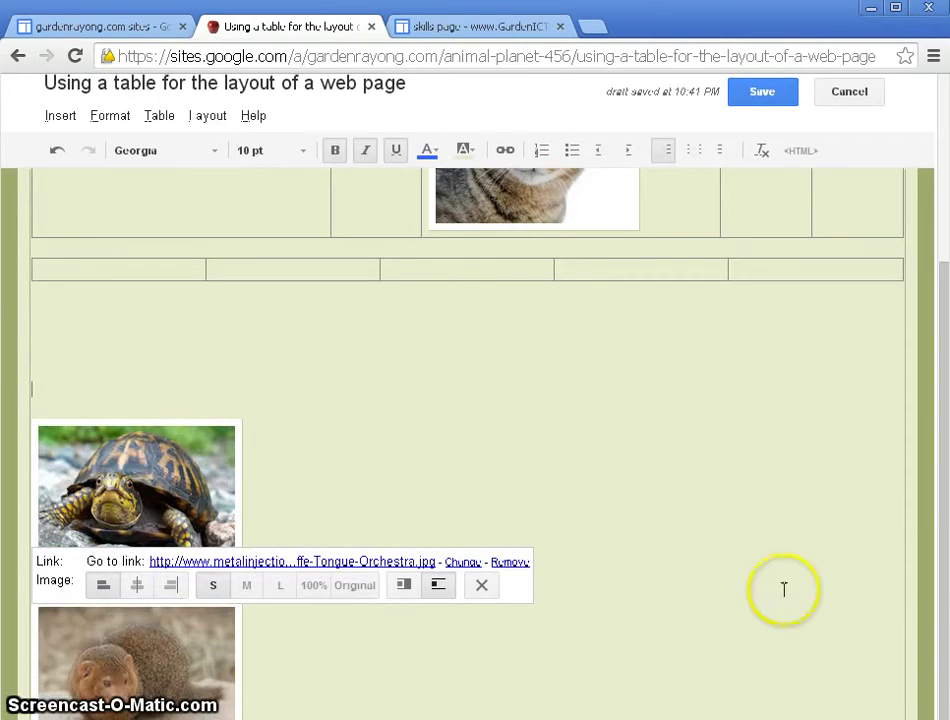
left_click_drag(941, 492, 928, 307)
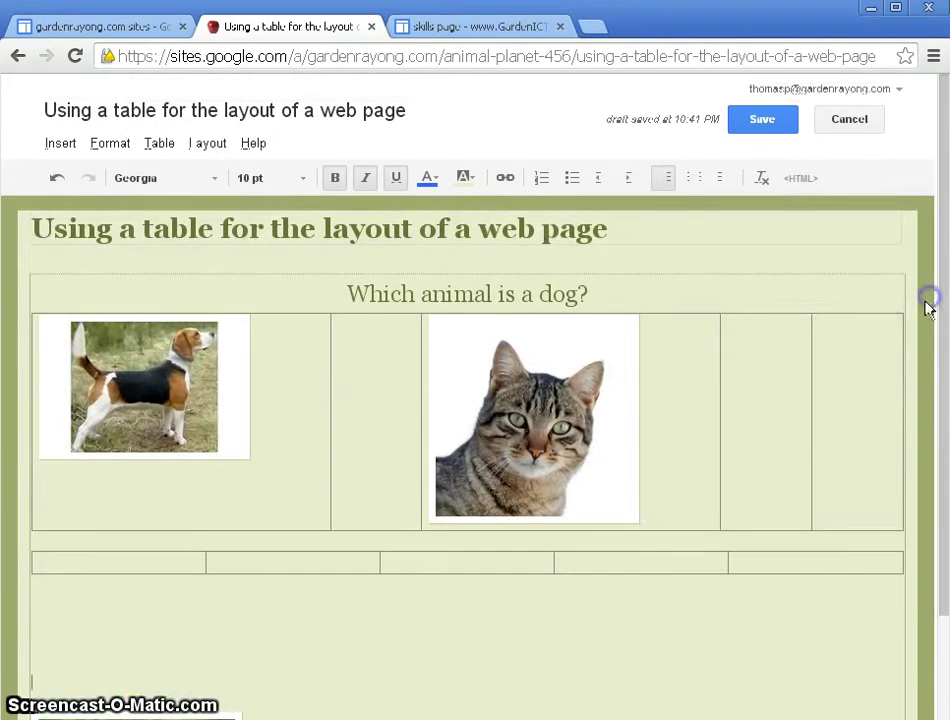
left_click(856, 345)
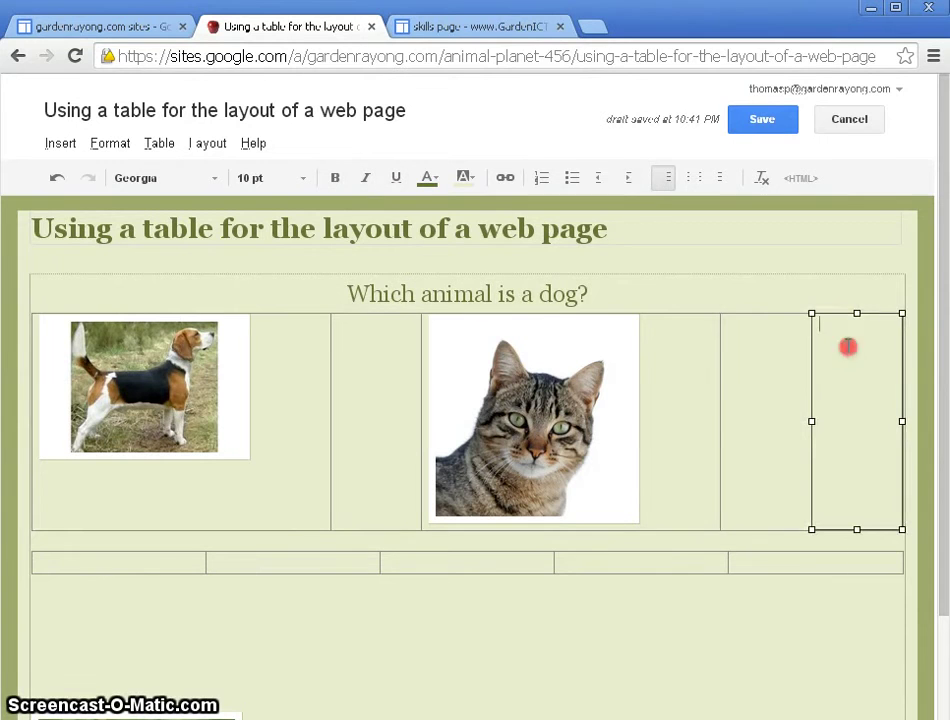
right_click(849, 347)
left_click(895, 451)
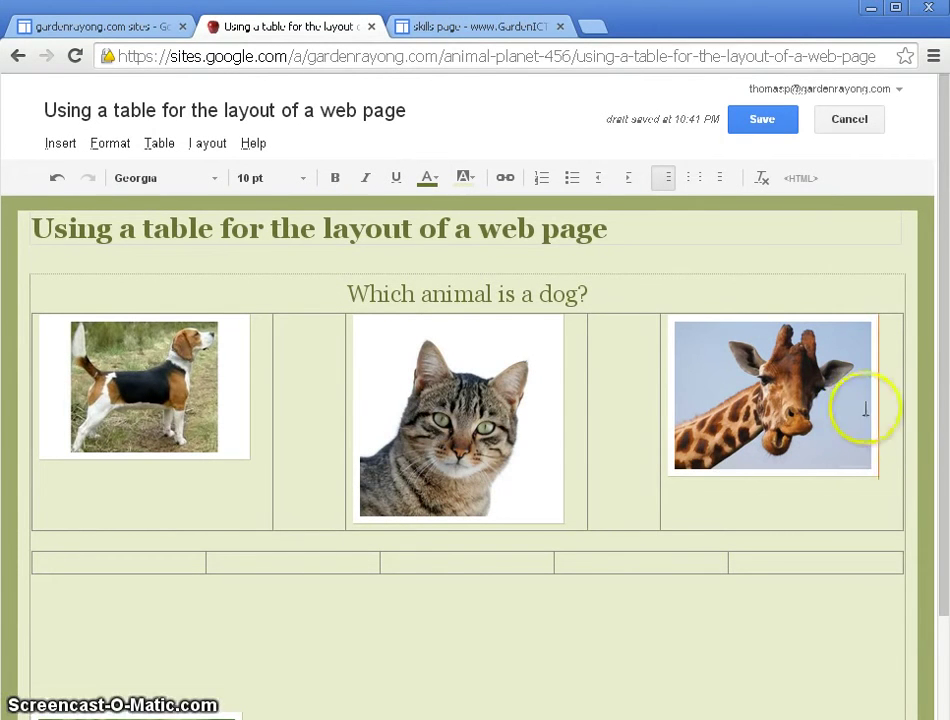
Cut the turtle picture and paste it into the second cell of the lower table
scroll(935, 382, "down", 3)
scroll(252, 469, "down", 1)
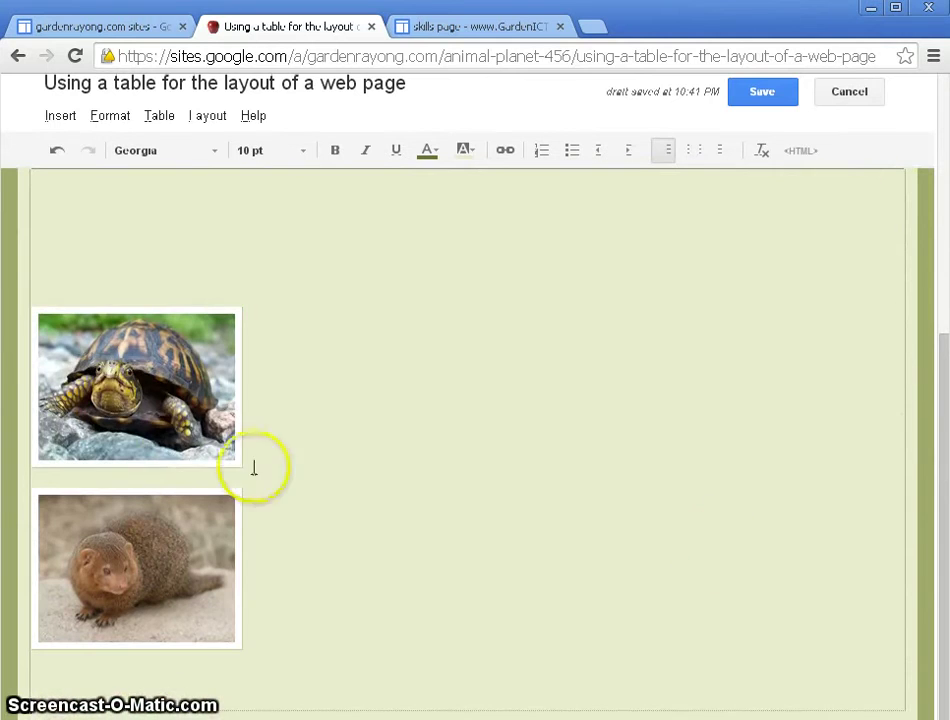
left_click(80, 402)
right_click(117, 397)
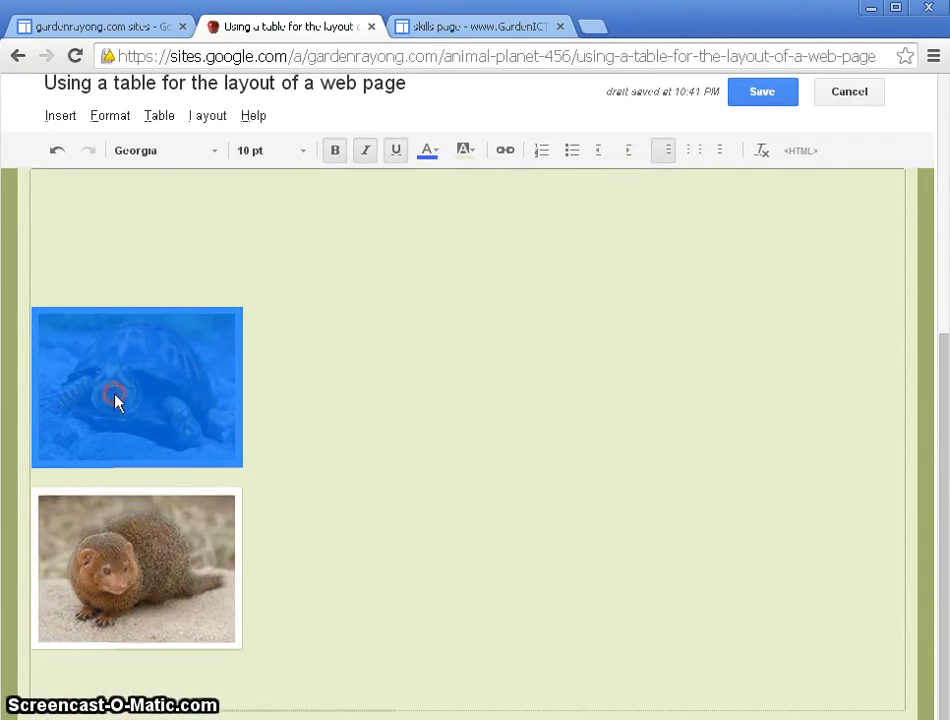
left_click(157, 676)
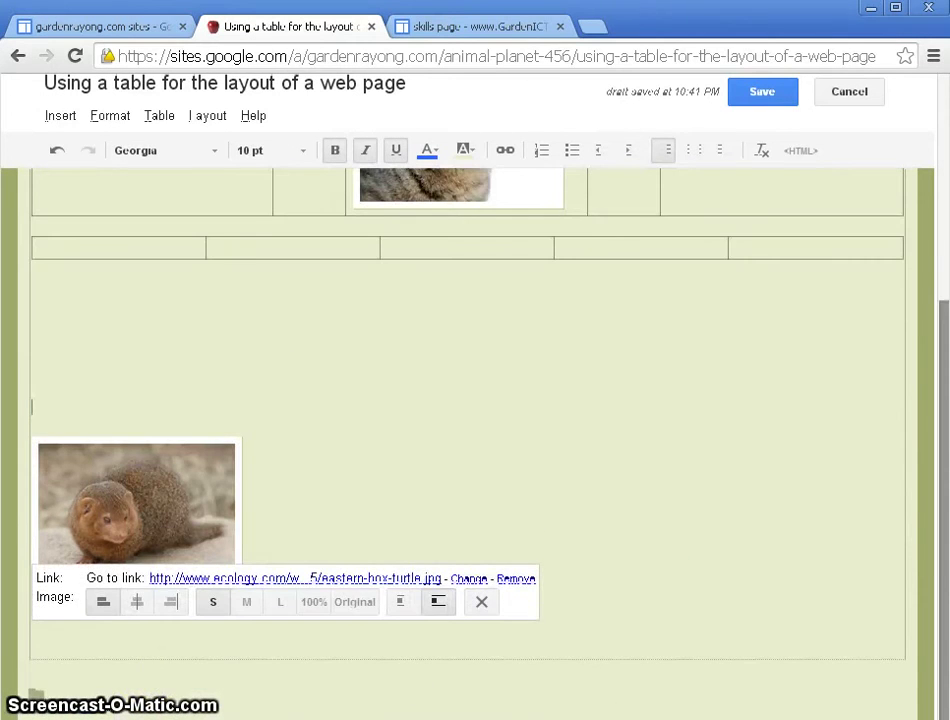
left_click_drag(940, 612, 912, 453)
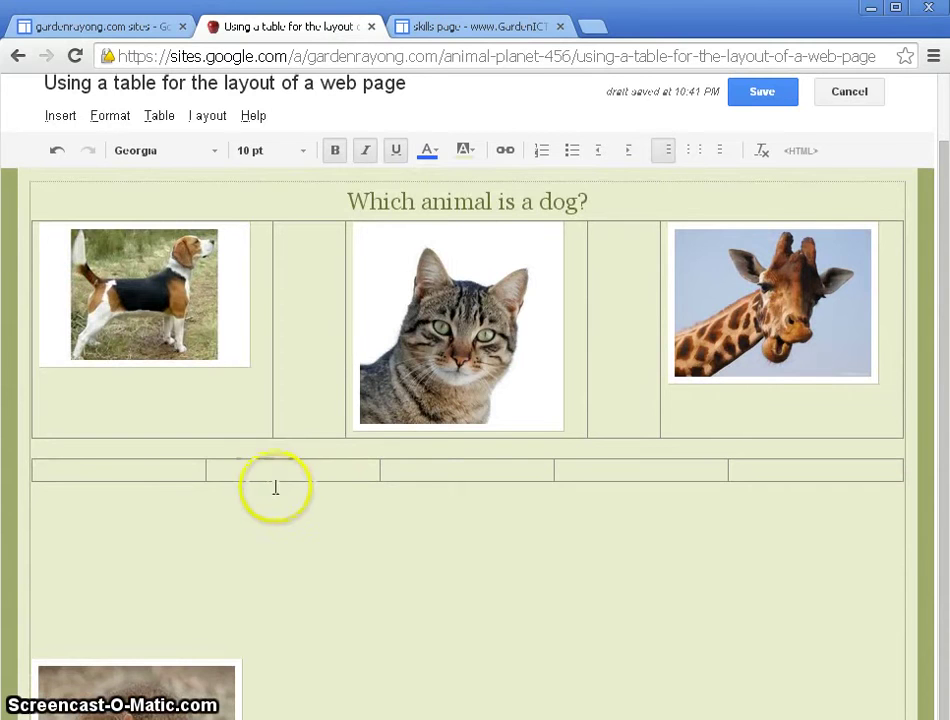
left_click(253, 468)
right_click(255, 469)
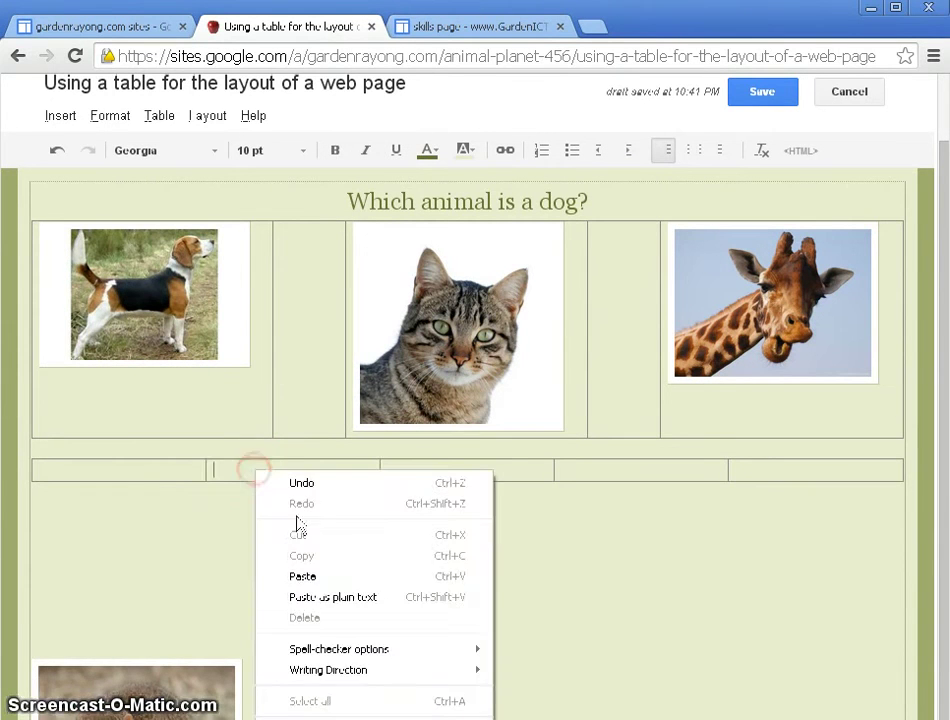
left_click(322, 575)
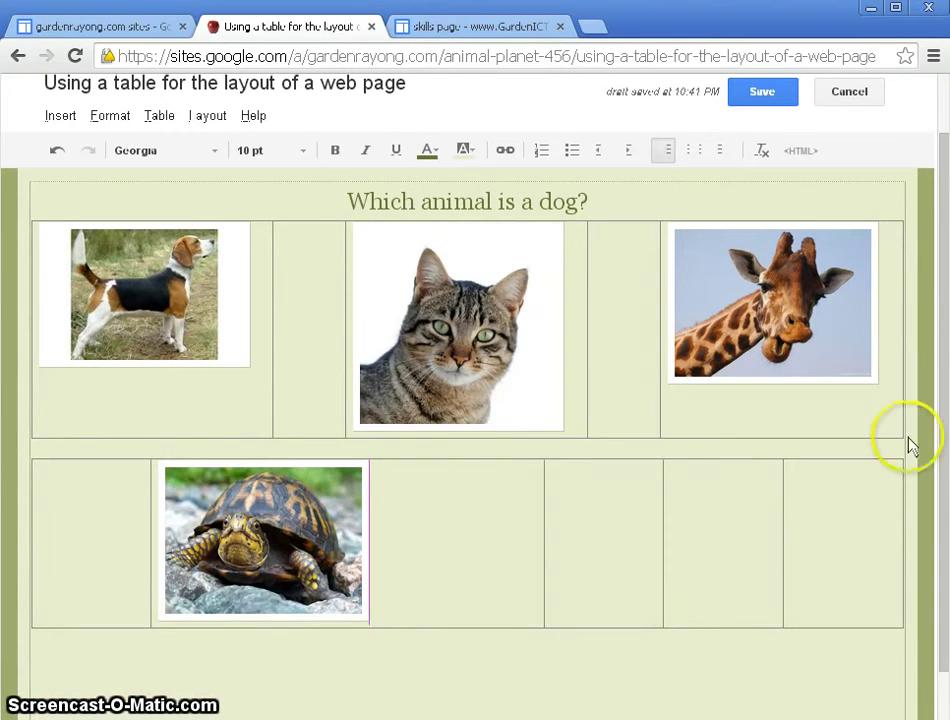
Cut the mongoose picture and paste it into the fourth cell of the lower table
left_click_drag(941, 409, 941, 565)
scroll(470, 400, "down", 3)
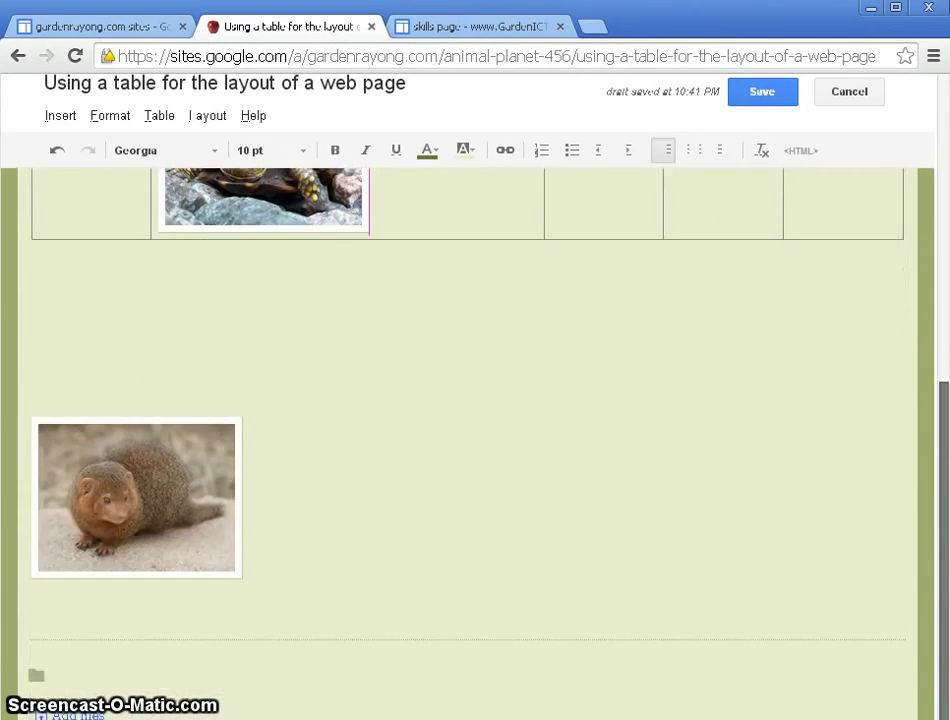
left_click_drag(267, 524, 31, 507)
left_click(134, 481)
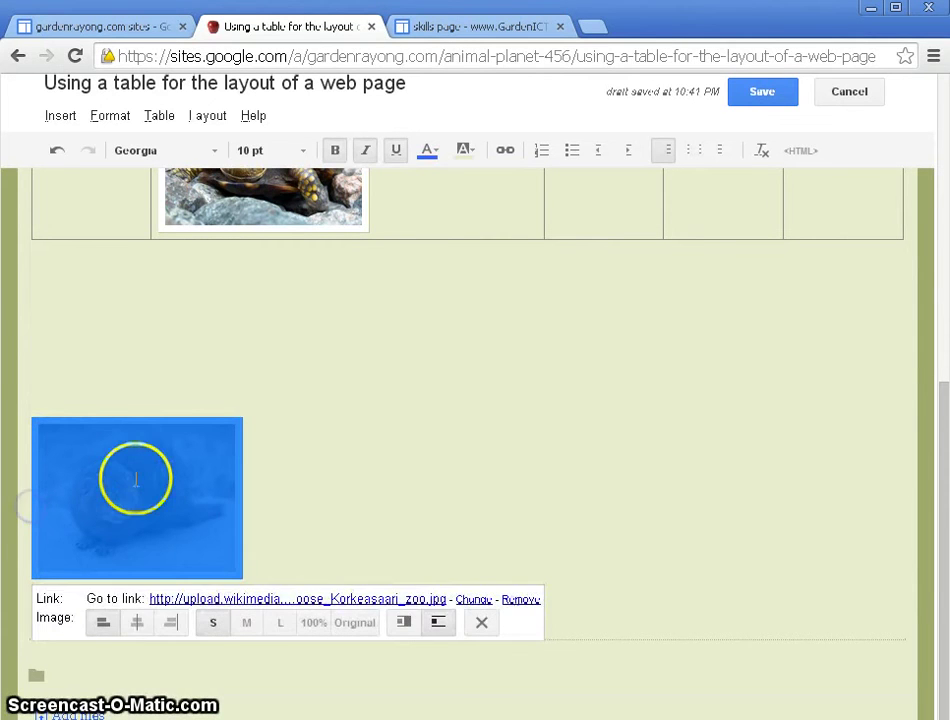
right_click(134, 479)
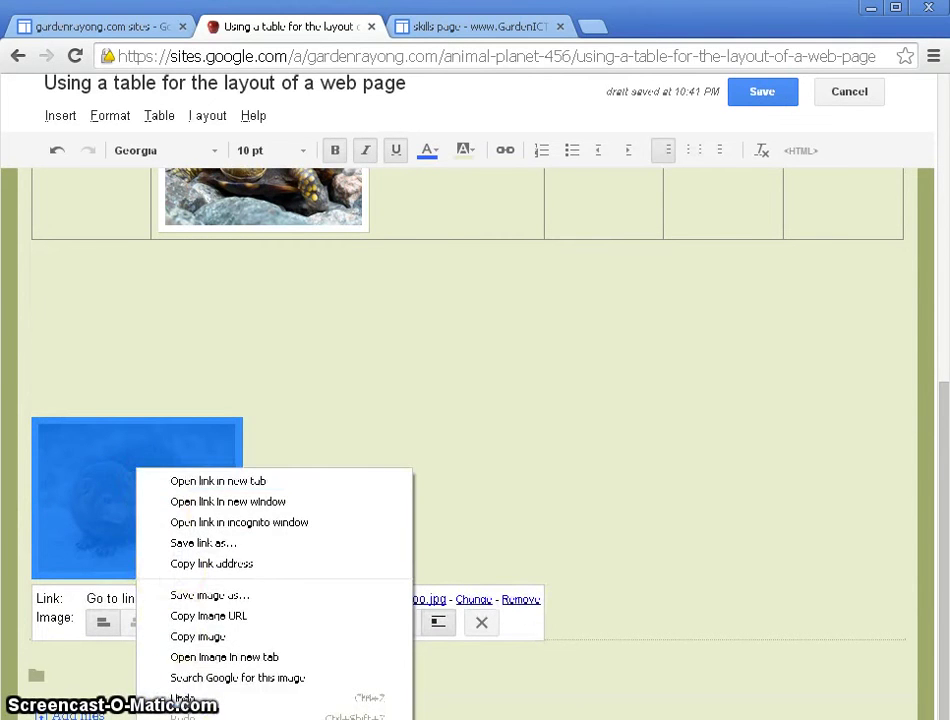
key("Delete")
scroll(940, 480, "up", 3)
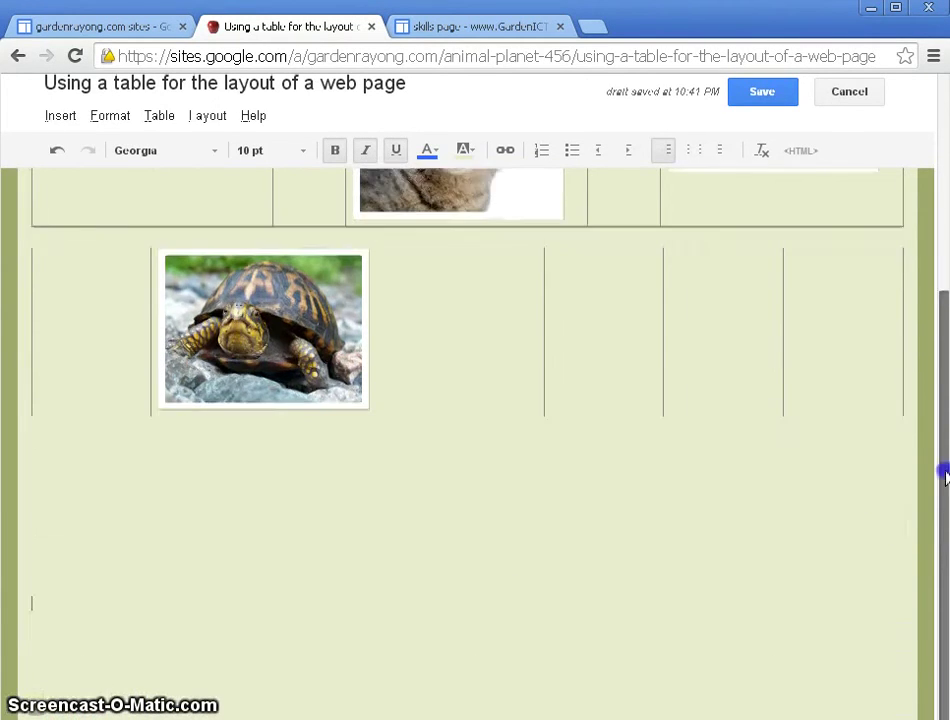
left_click(734, 548)
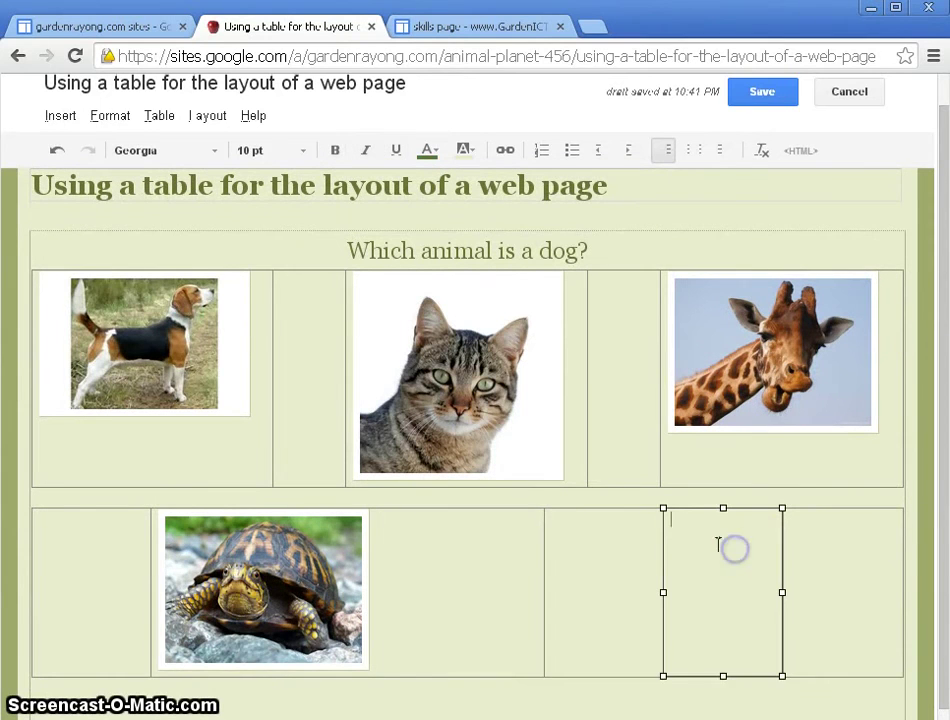
right_click(712, 544)
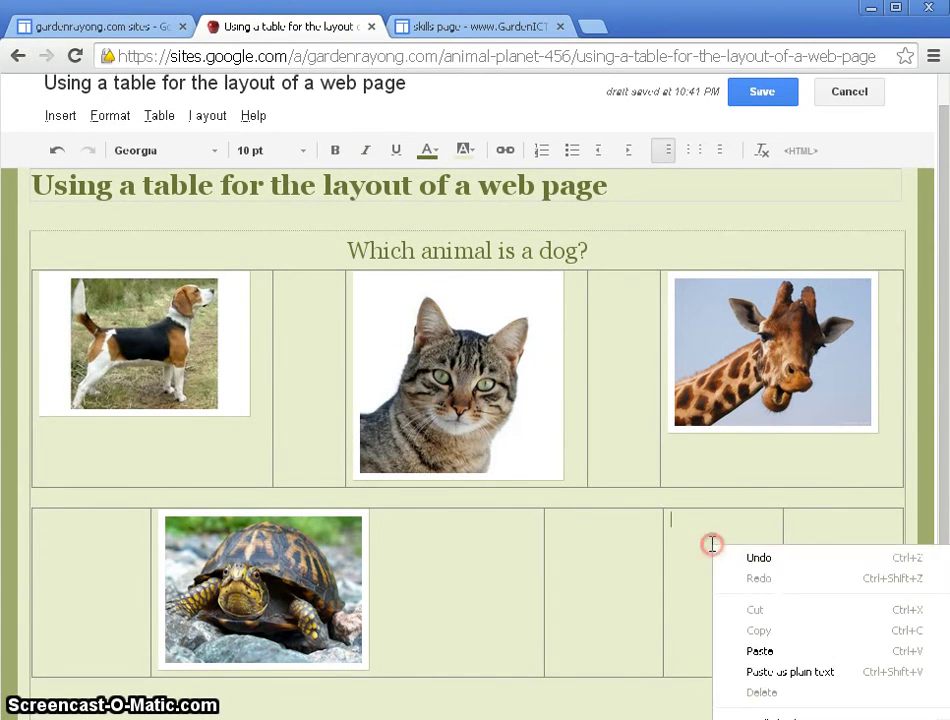
left_click(759, 653)
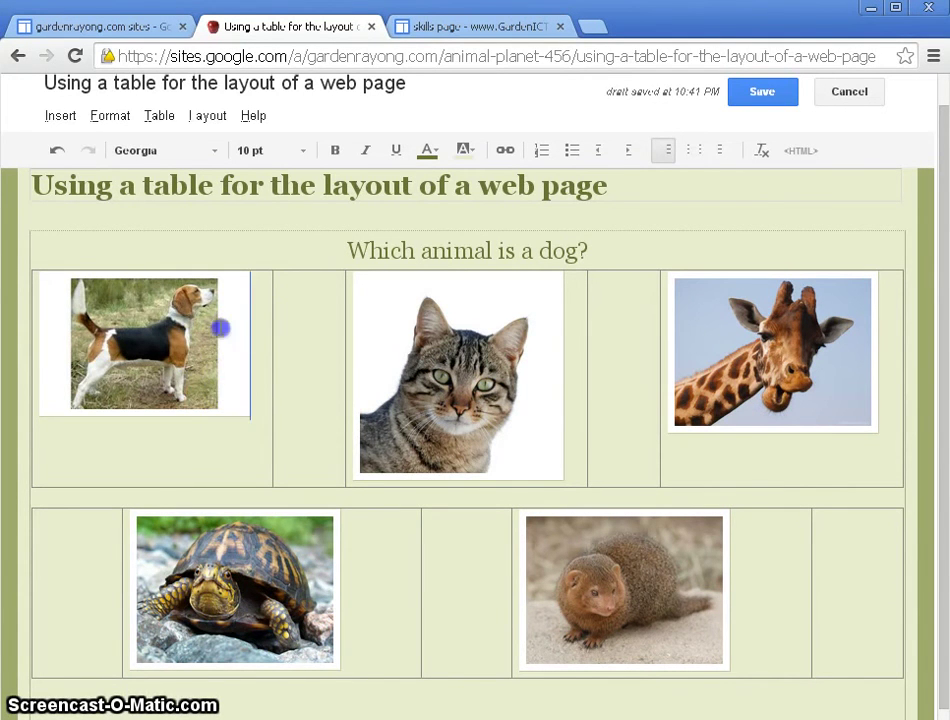
Centre the beagle, cat and giraffe pictures within their cells in the upper table
left_click(131, 318)
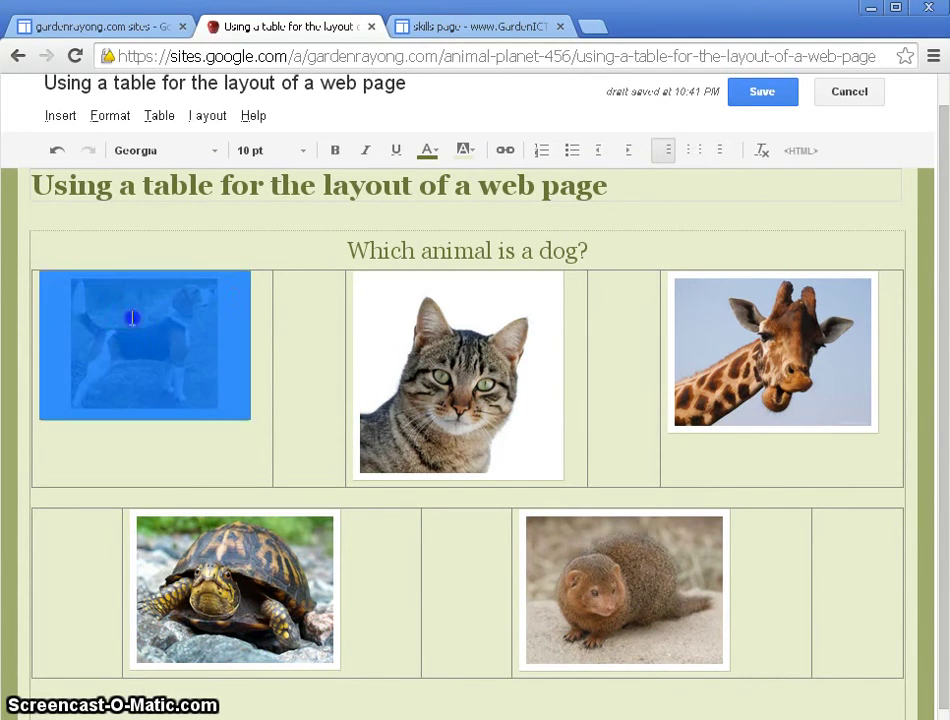
left_click(688, 152)
left_click(562, 334)
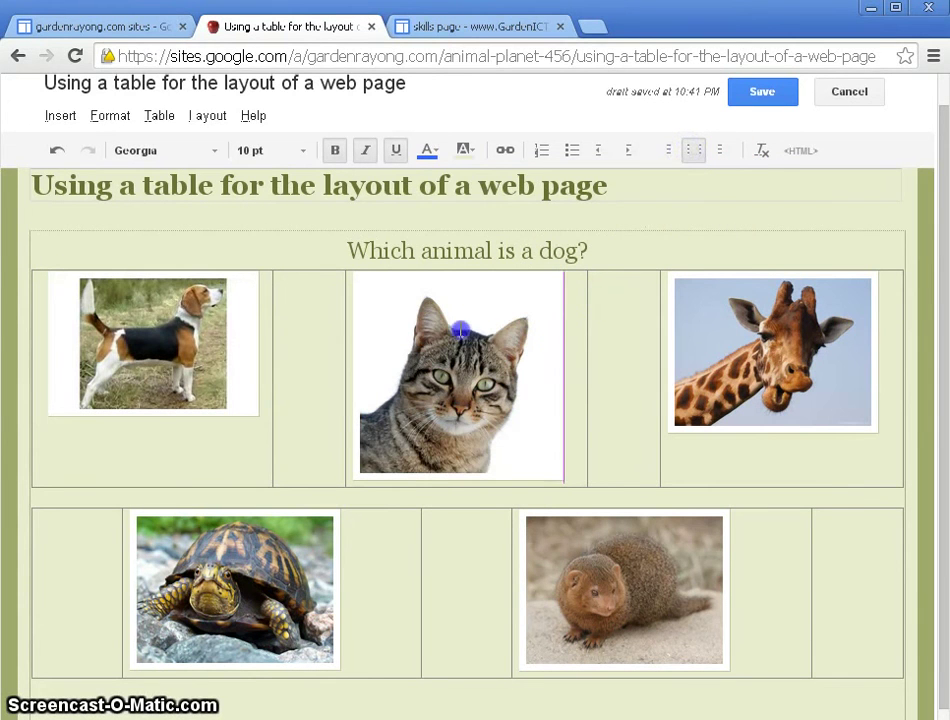
left_click(460, 329)
left_click(690, 151)
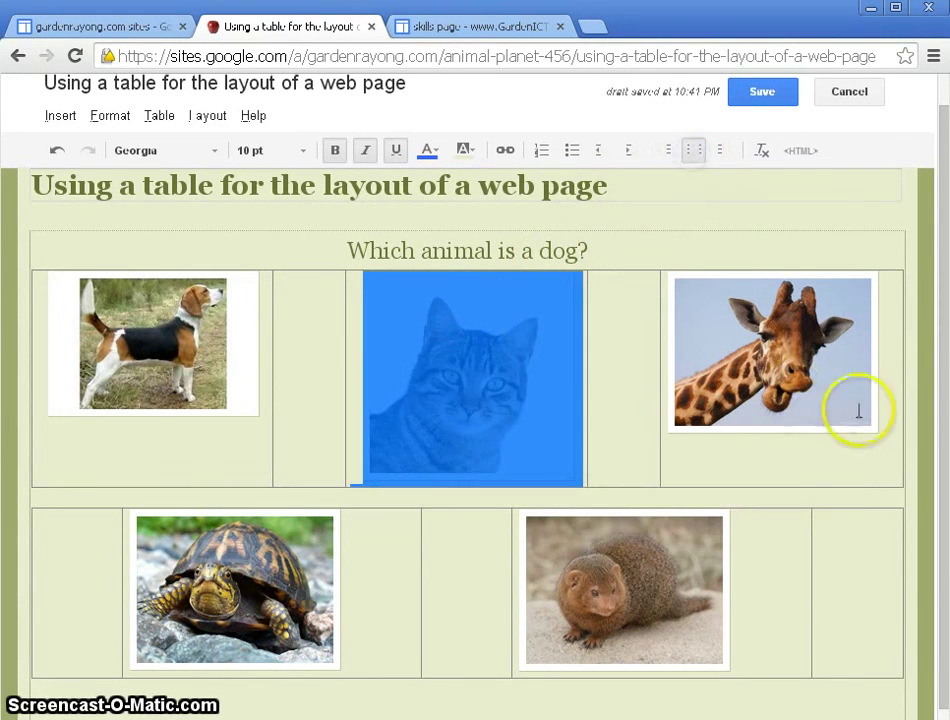
left_click(746, 415)
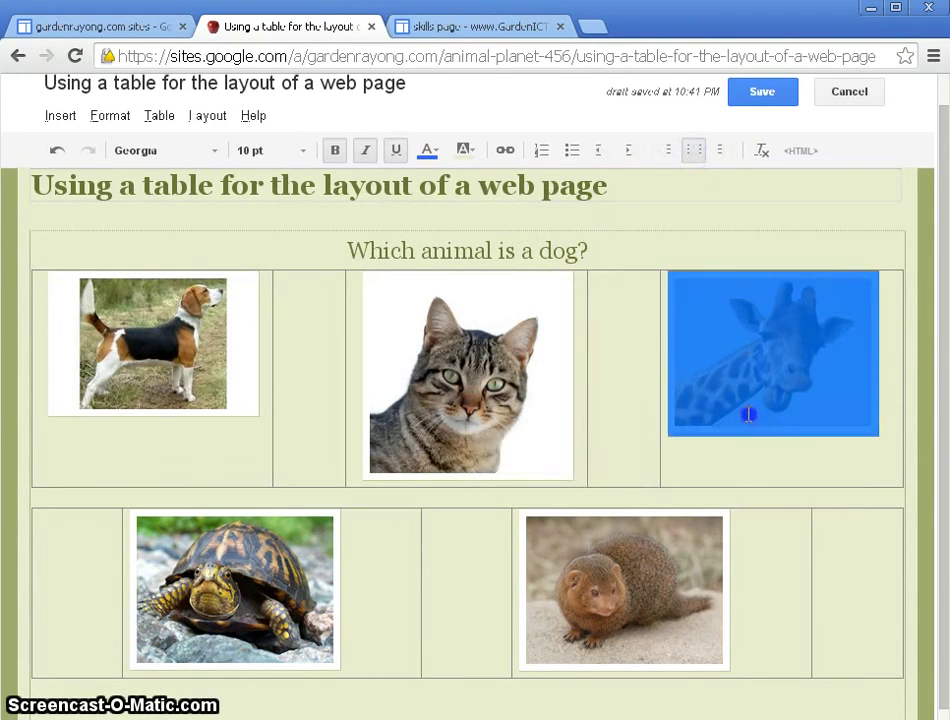
left_click(695, 152)
Centre the mongoose and turtle pictures within their cells in the lower table, and save the page
left_click(600, 575)
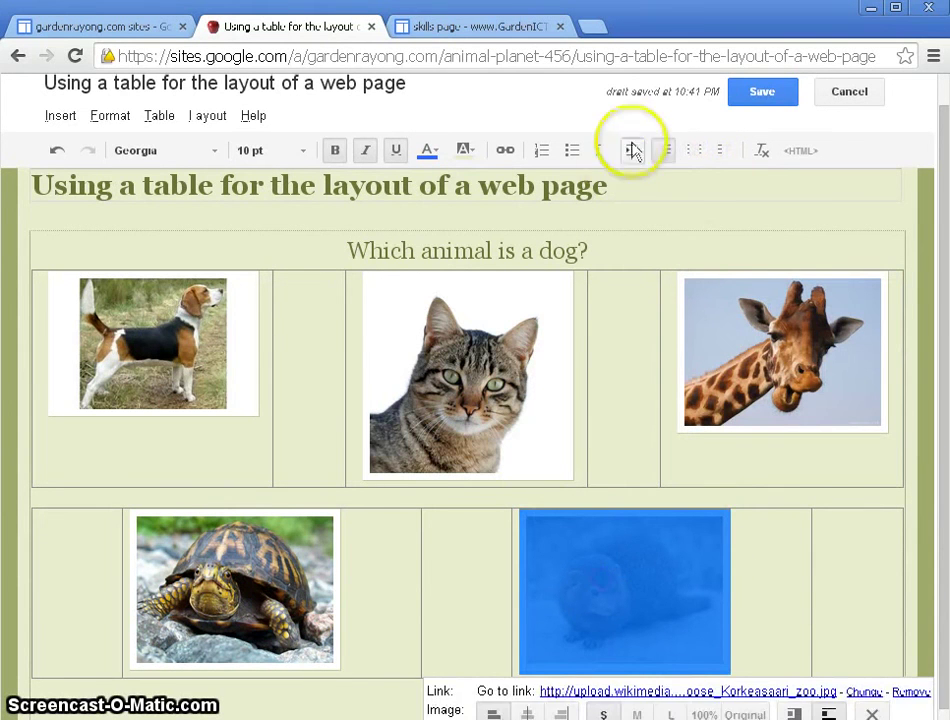
left_click(692, 147)
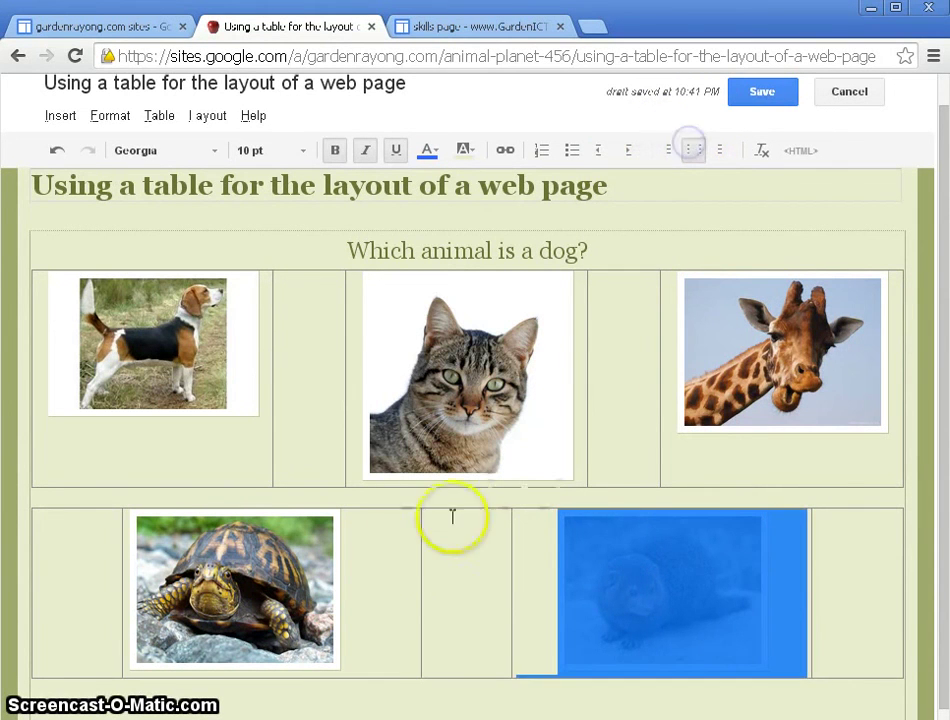
left_click(201, 588)
left_click(704, 153)
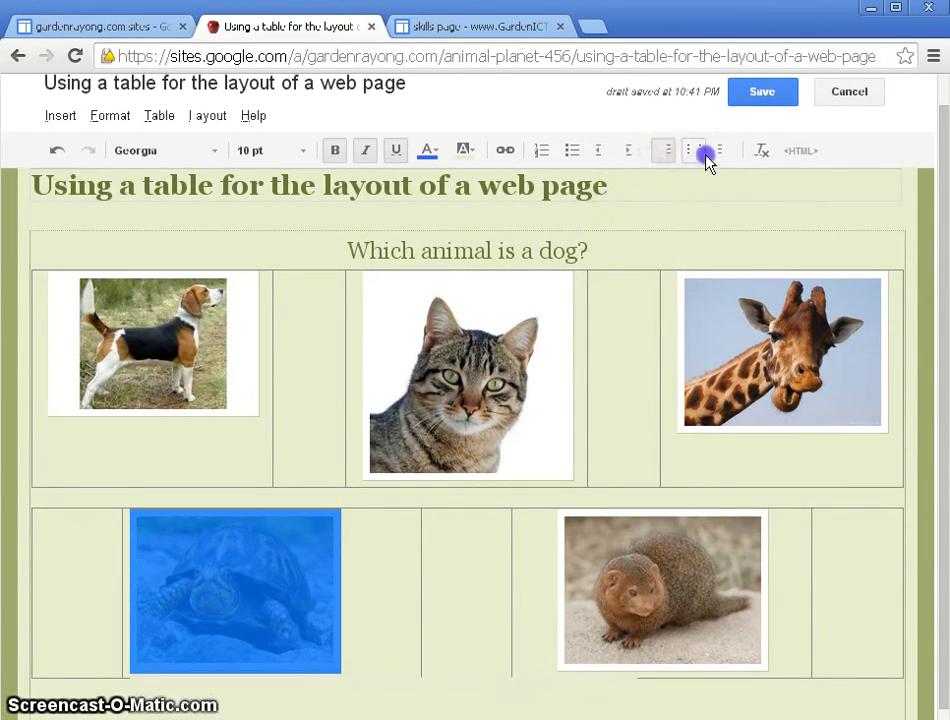
left_click(866, 632)
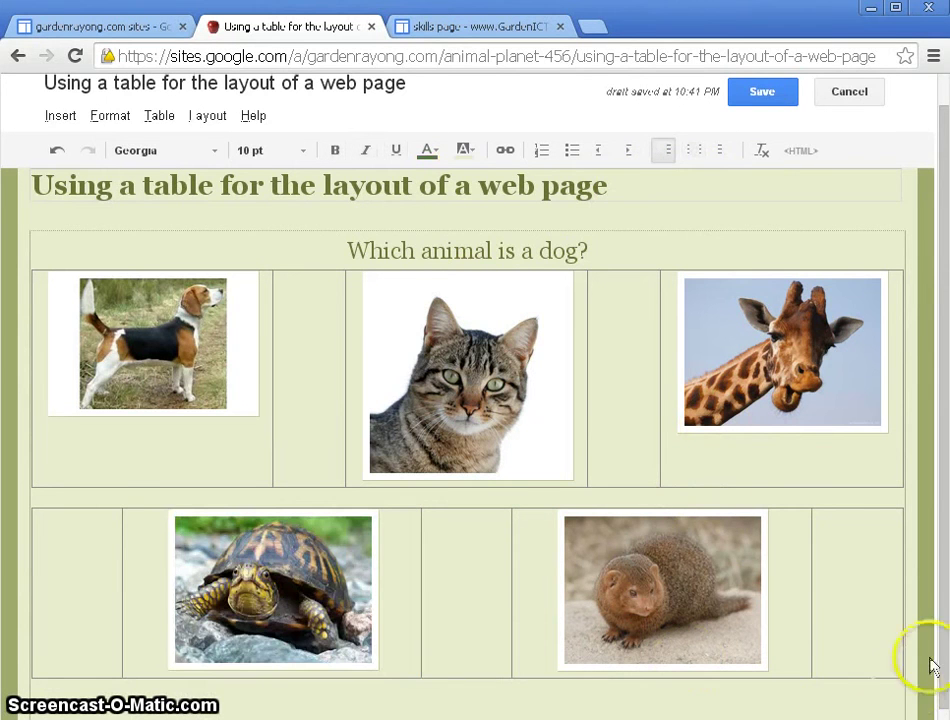
left_click_drag(944, 641, 944, 604)
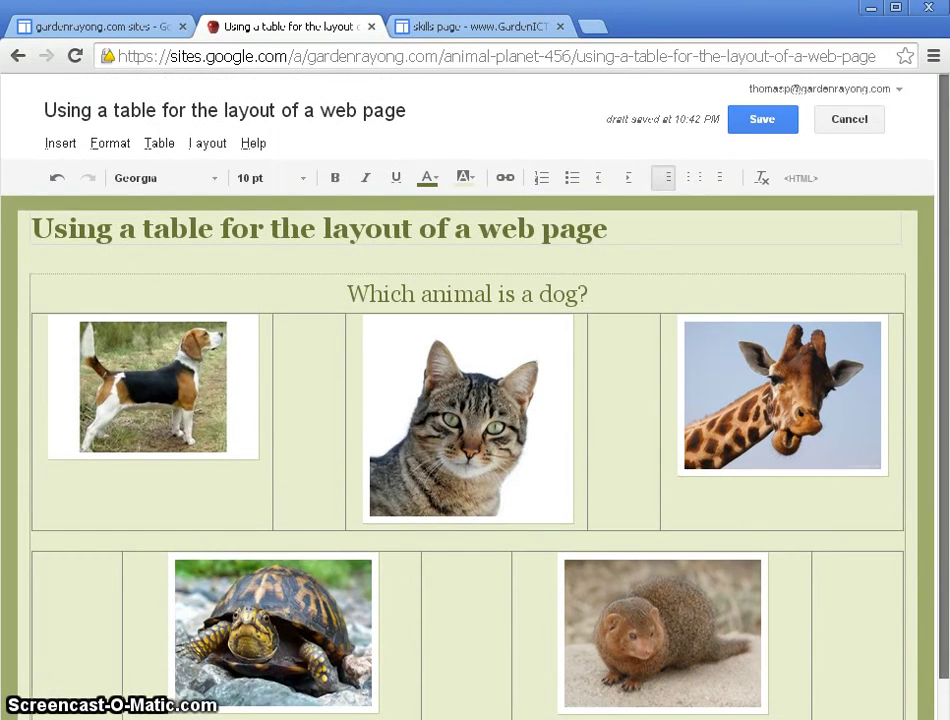
left_click(762, 120)
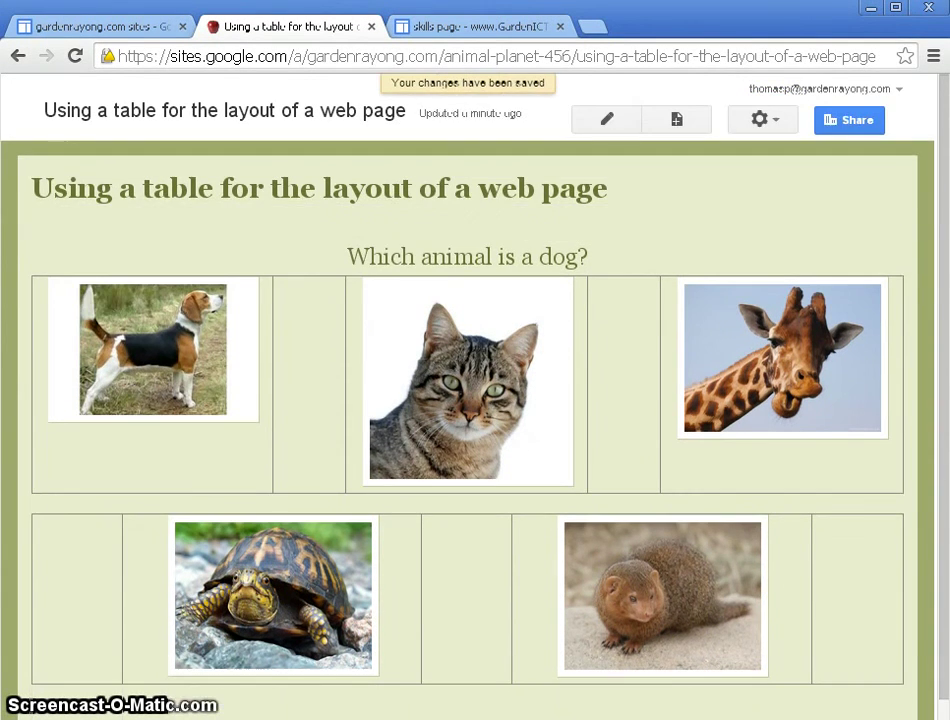